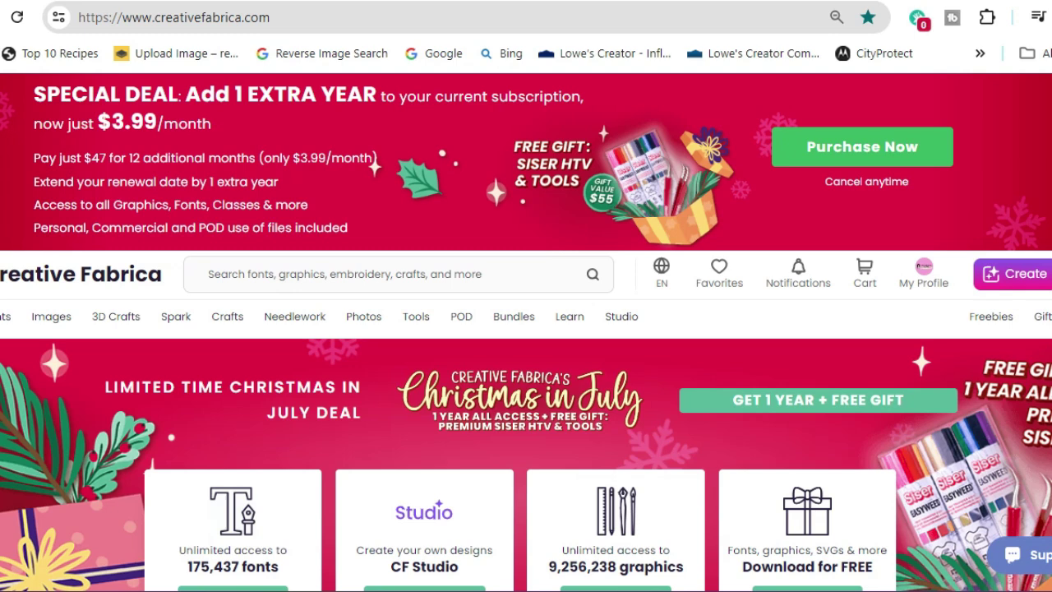
- Open Creative Fabrica's Fontcloud and view the Browse your fonts page listing 57 uploaded fonts
scroll(527, 333, down, 1)
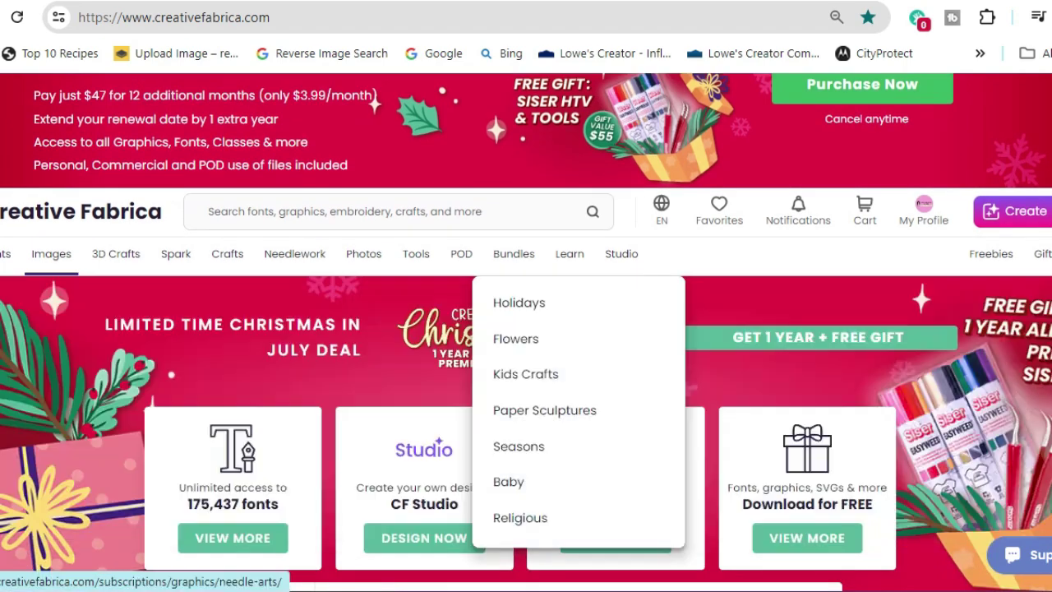
mouse_move(416, 254)
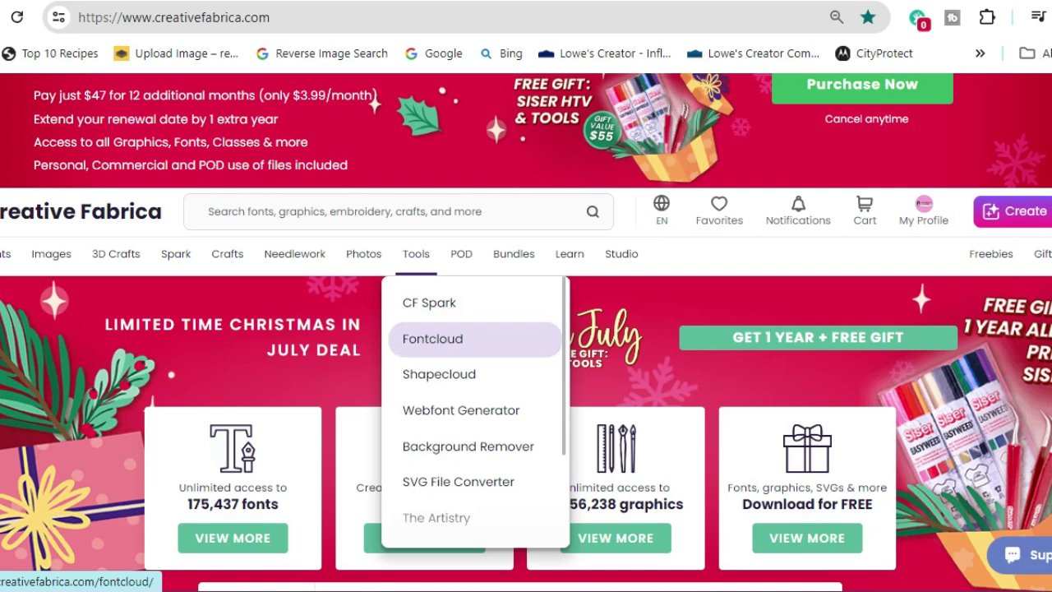
click(432, 338)
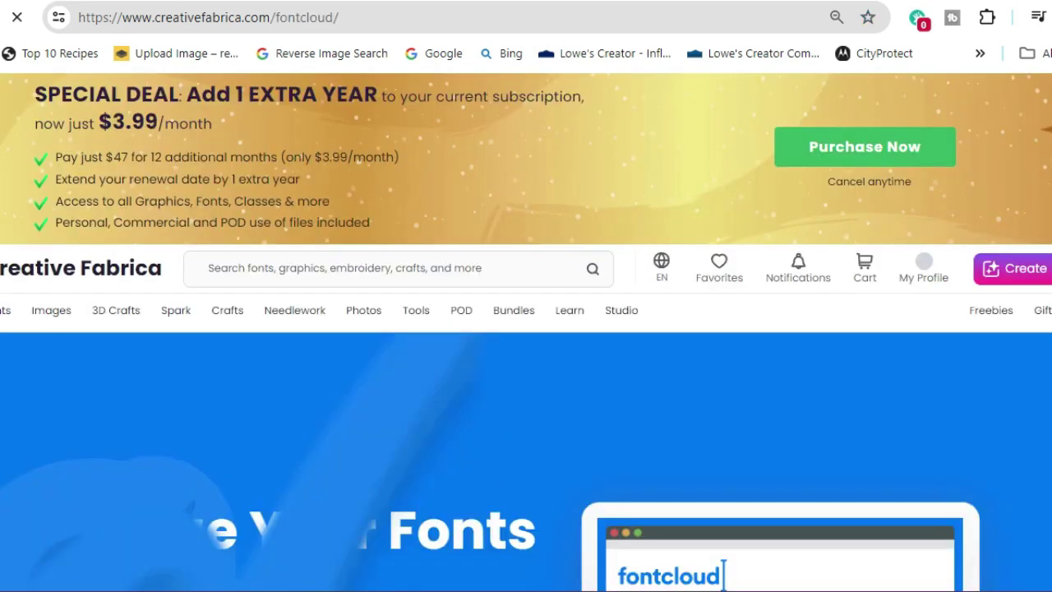
scroll(862, 80, down, 7)
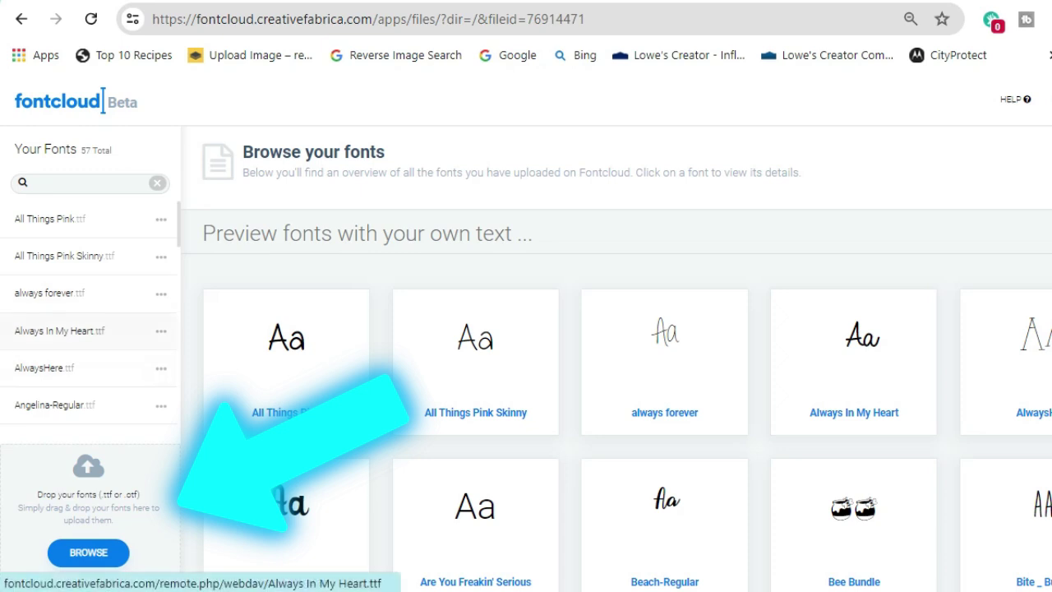
- Preview every uploaded font with the sample text 'Tory', then pick the josephsophia font
click(203, 234)
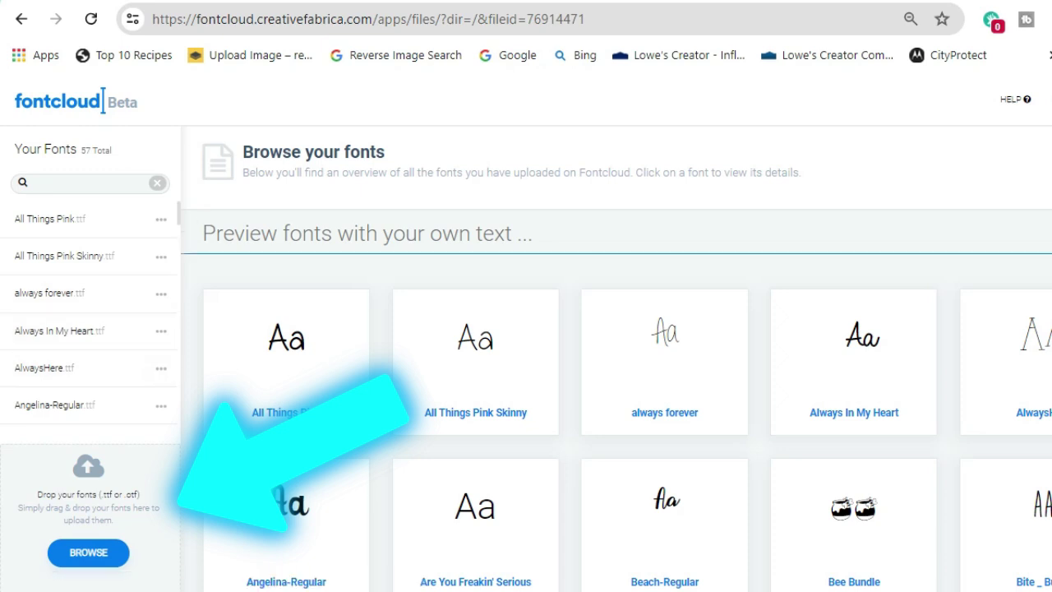
text(Tory)
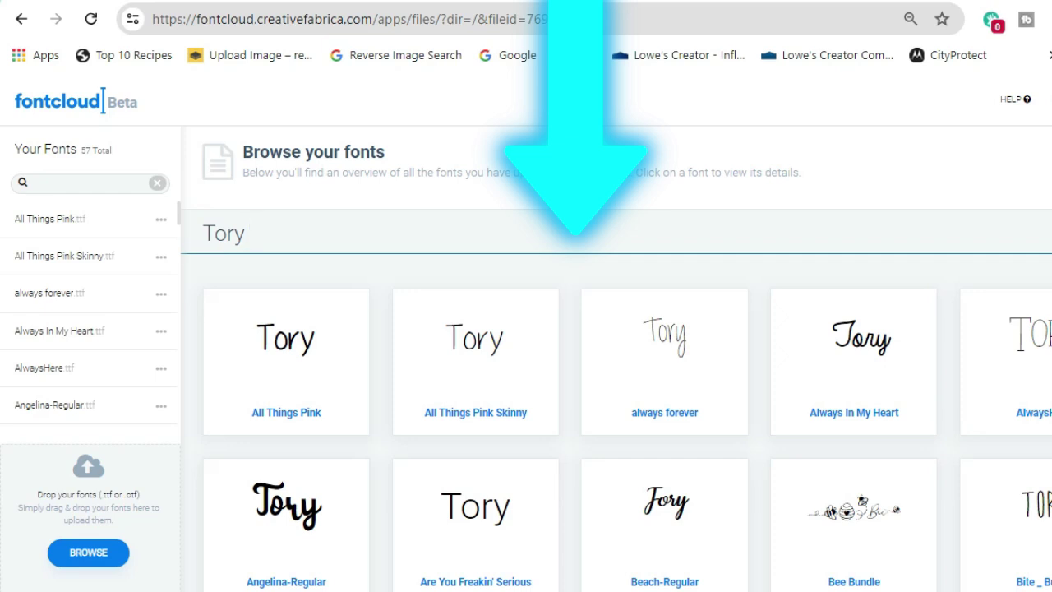
scroll(628, 423, down, 4)
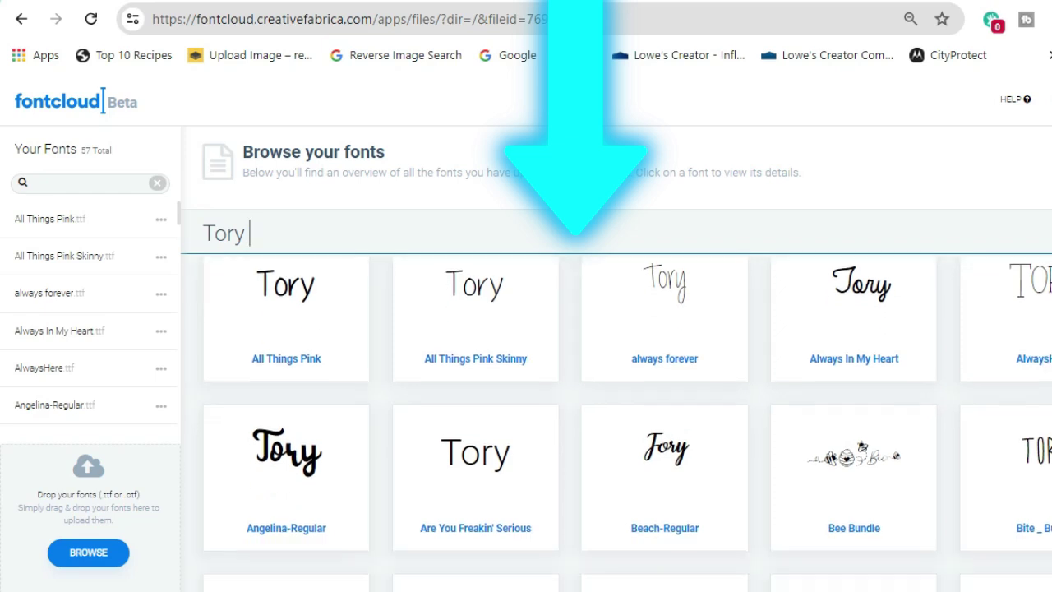
scroll(628, 423, down, 10)
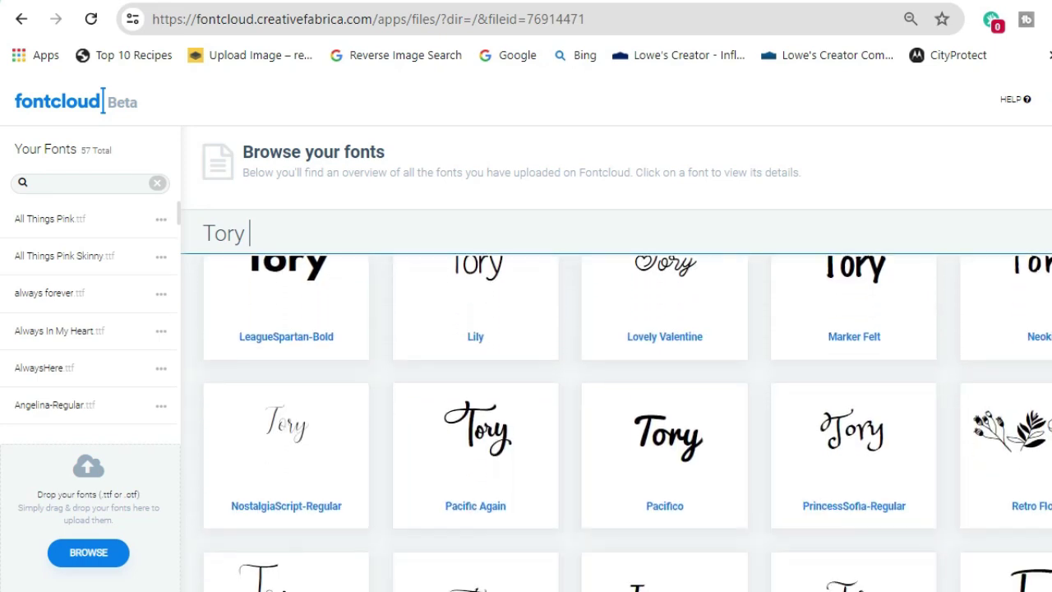
scroll(628, 424, up, 8)
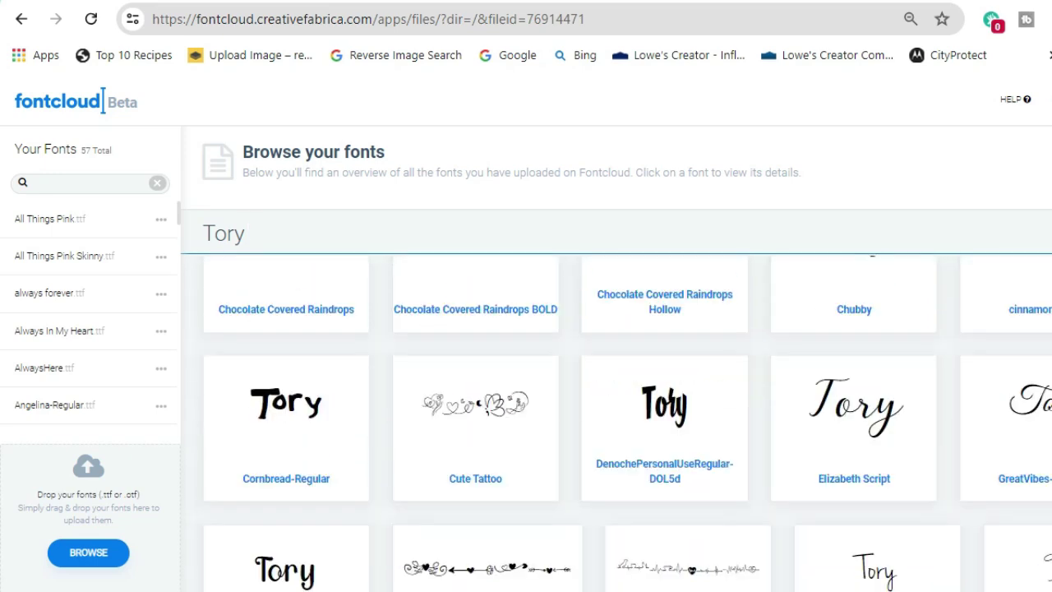
scroll(91, 321, down, 1)
scroll(90, 320, down, 10)
scroll(91, 313, down, 3)
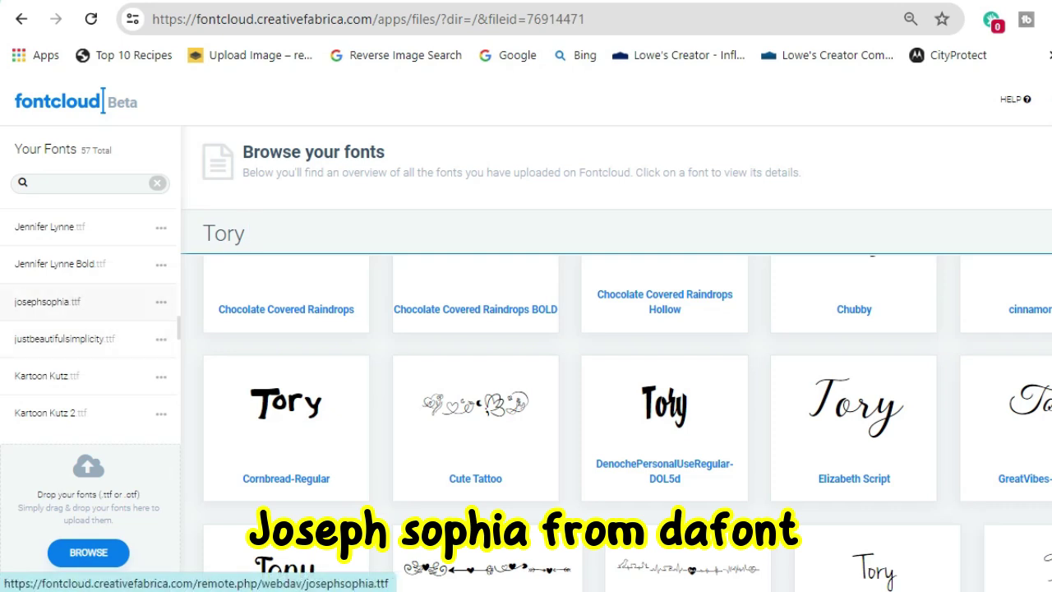
click(41, 302)
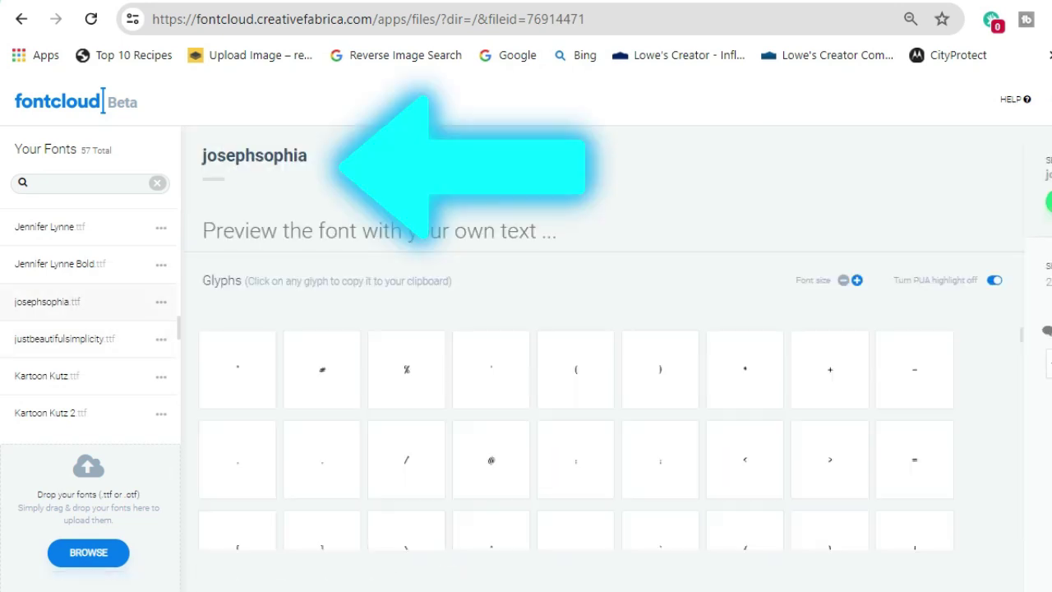
- Preview 'Tory' in josephsophia and browse its glyphs, including the heart-tailed letters
click(203, 230)
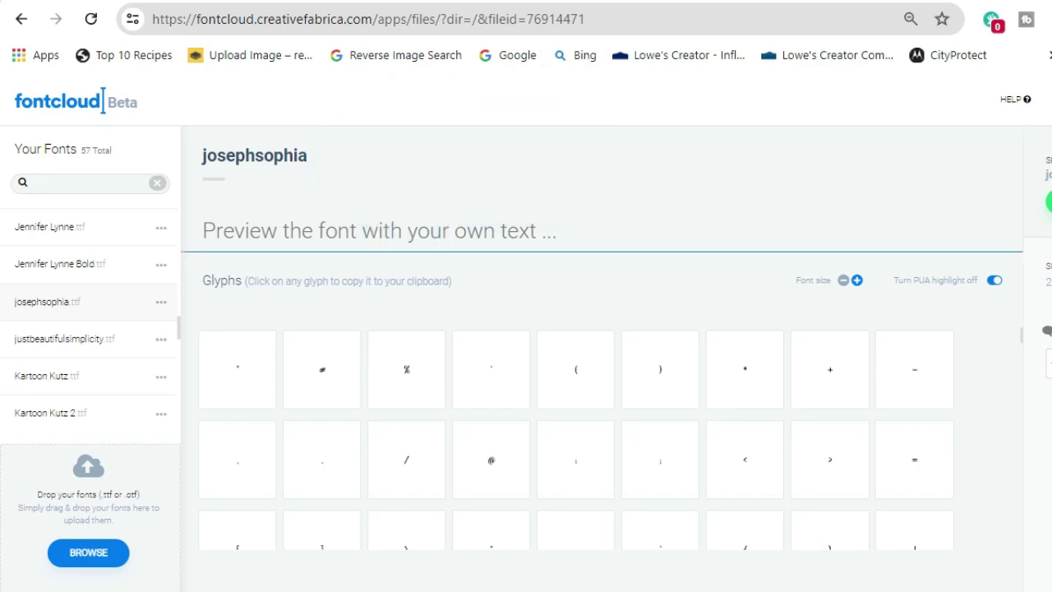
text(Tory)
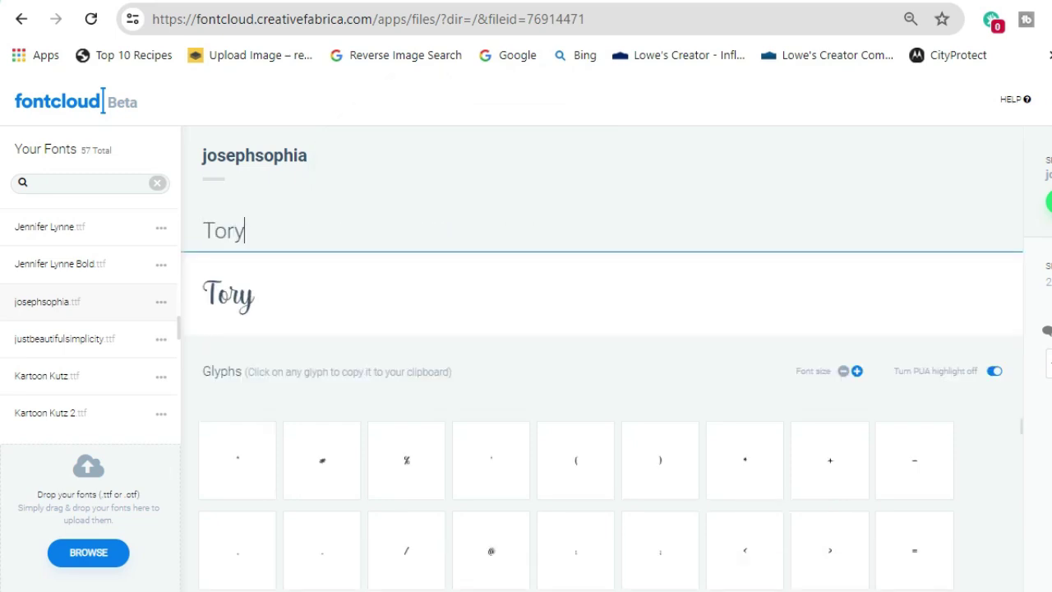
scroll(576, 506, down, 1)
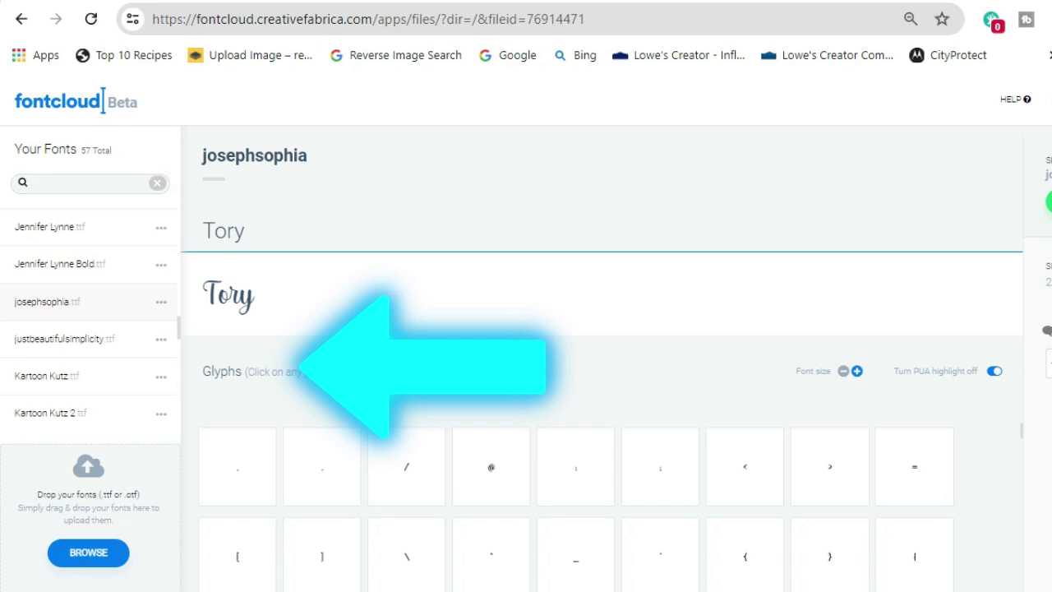
scroll(575, 493, down, 2)
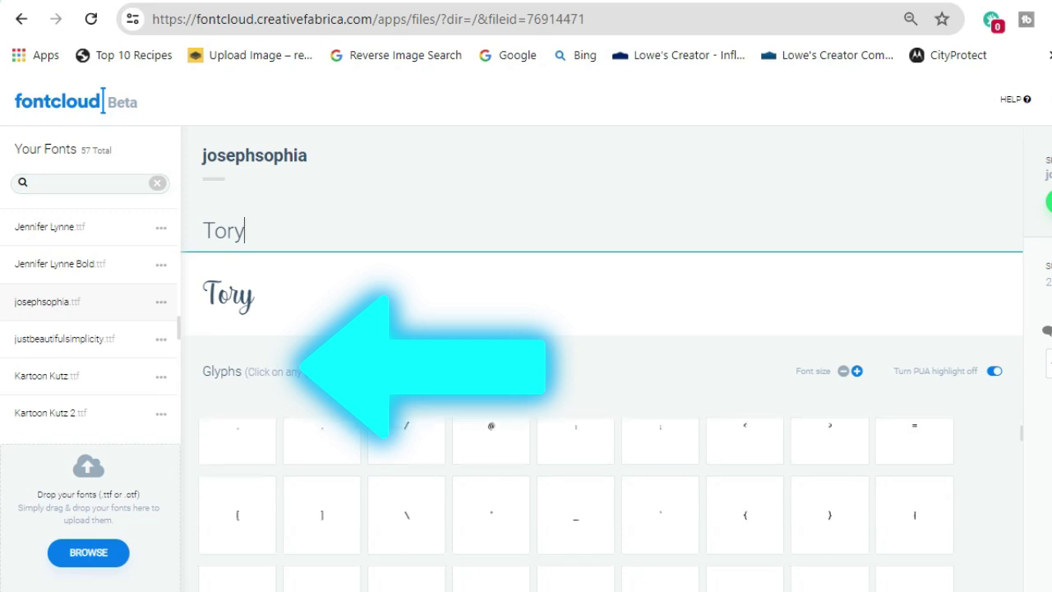
scroll(576, 509, down, 3)
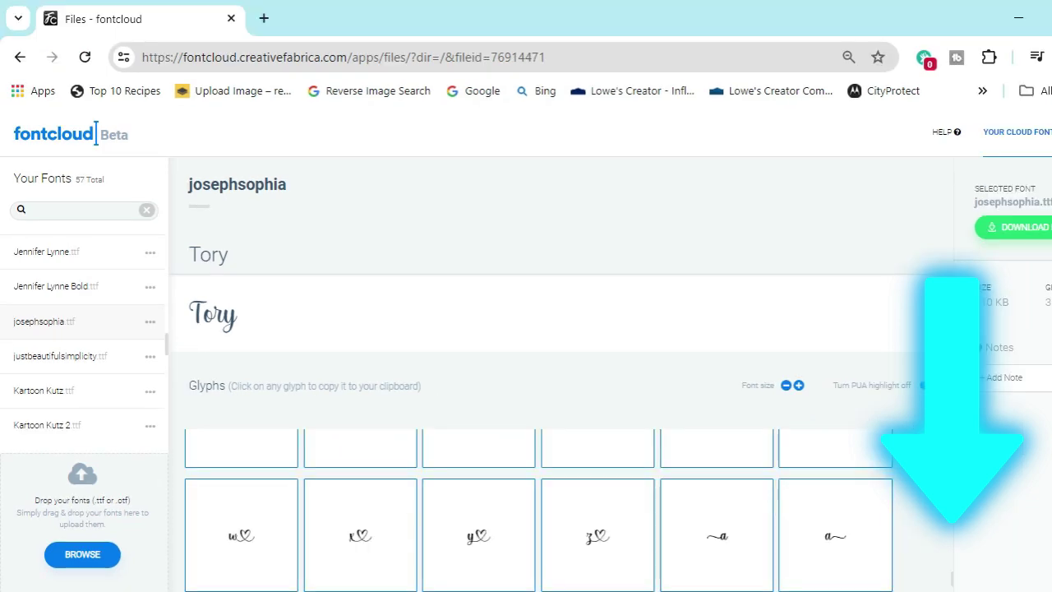
scroll(96, 134, up, 1)
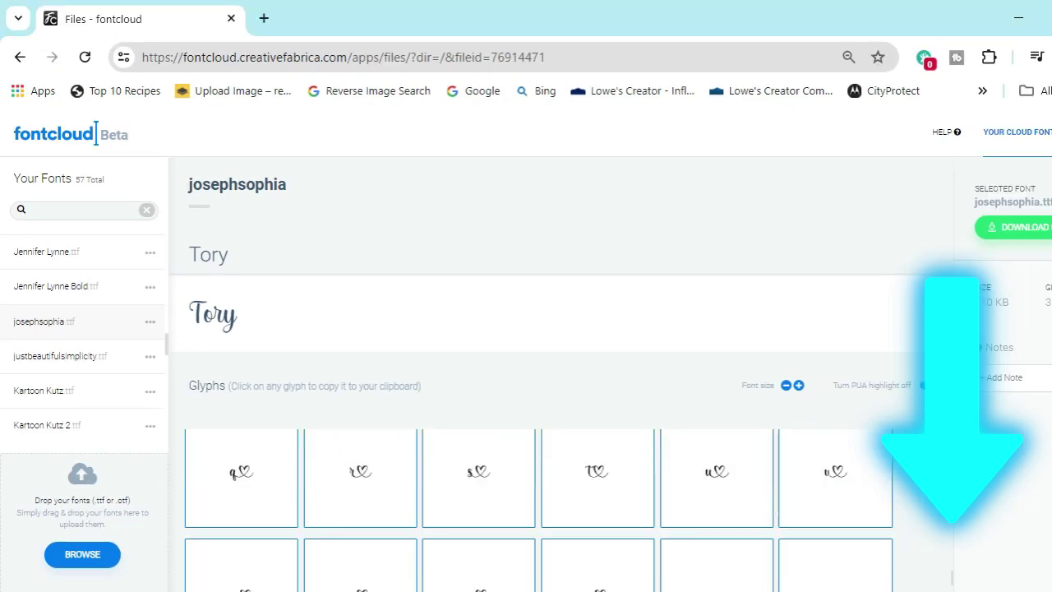
- Replace the final y of 'Tory' with the heart-tailed y swash glyph
scroll(96, 134, down, 1)
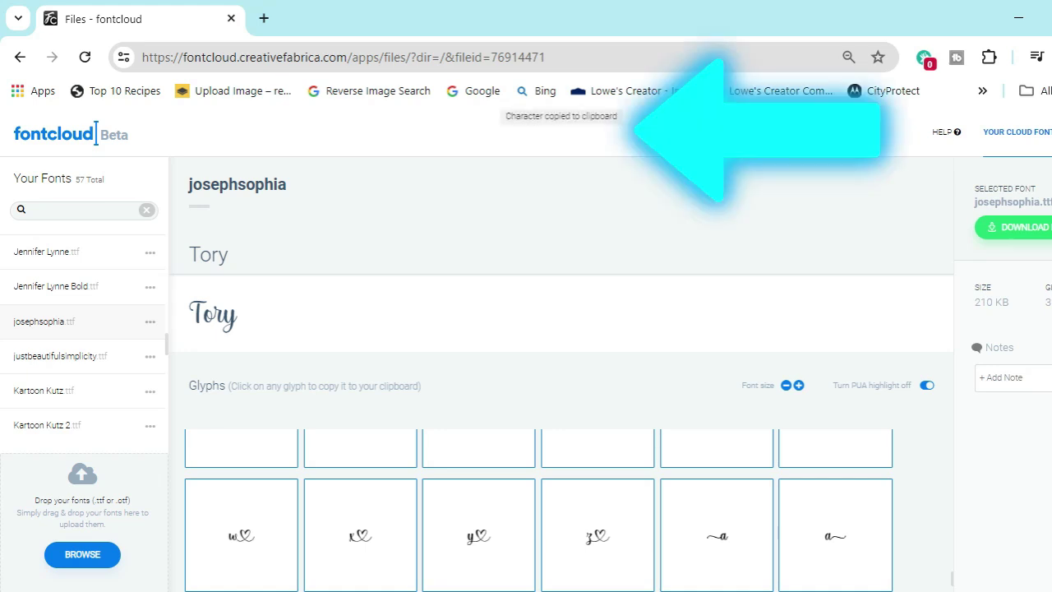
click(228, 254)
key(shift+Left)
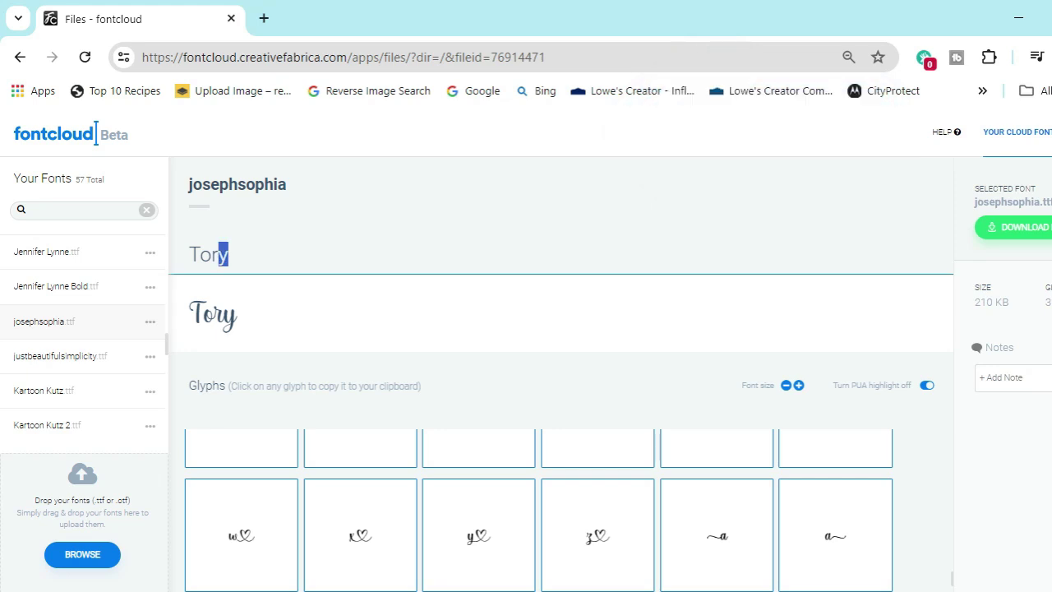
right_click(222, 262)
click(277, 371)
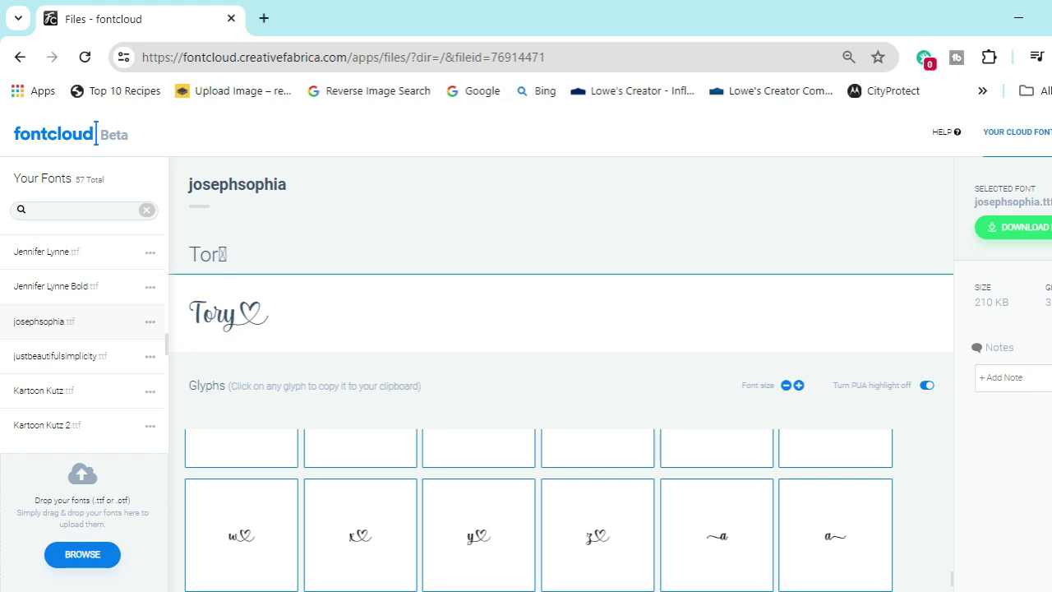
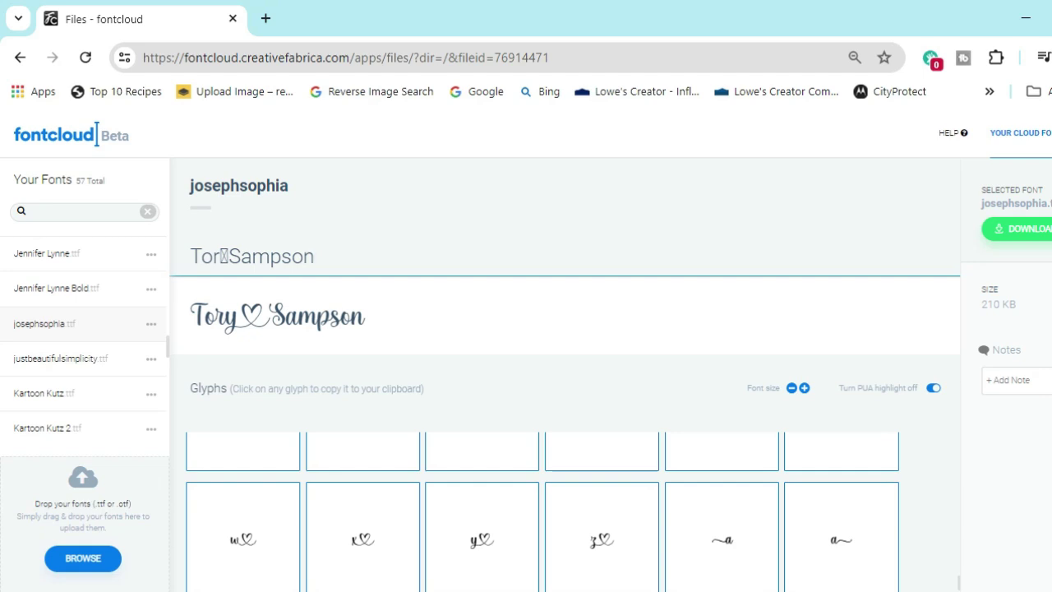
drag(315, 256, 190, 256)
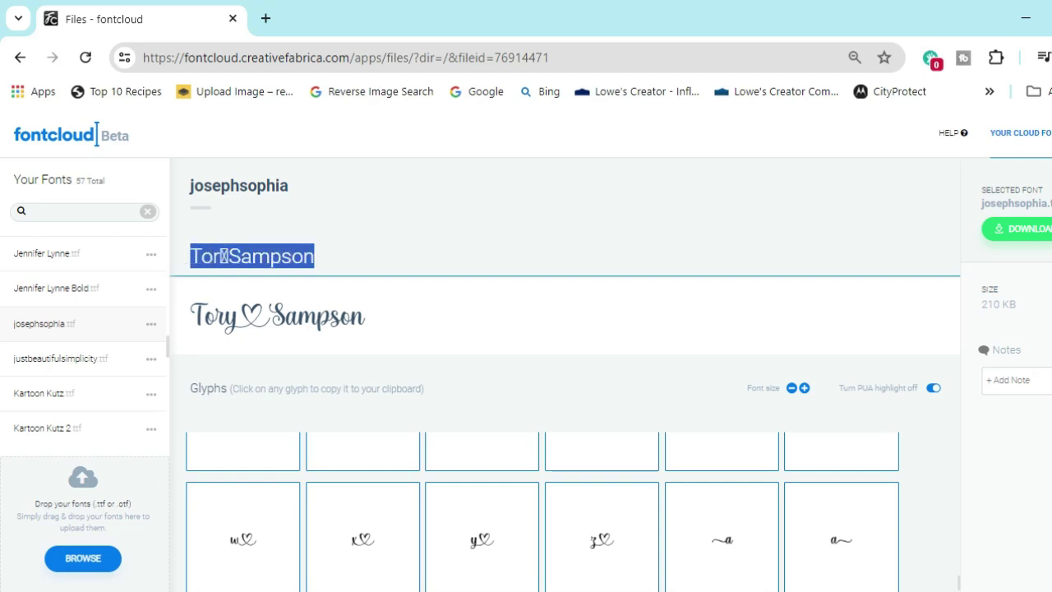
right_click(258, 259)
click(313, 344)
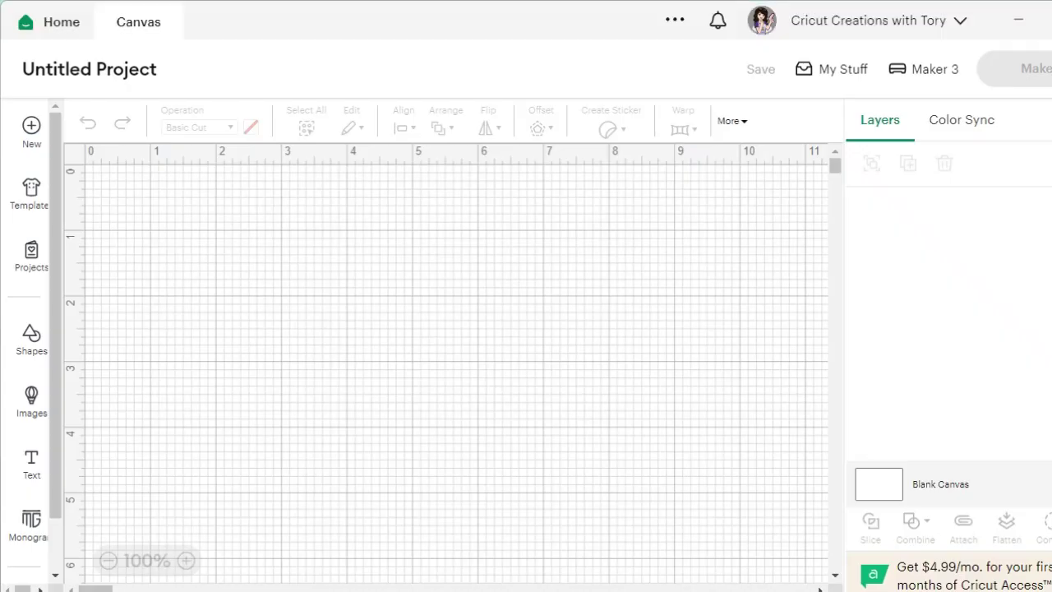
- Paste the copied name into a new Design Space text box and move it up the canvas
click(31, 464)
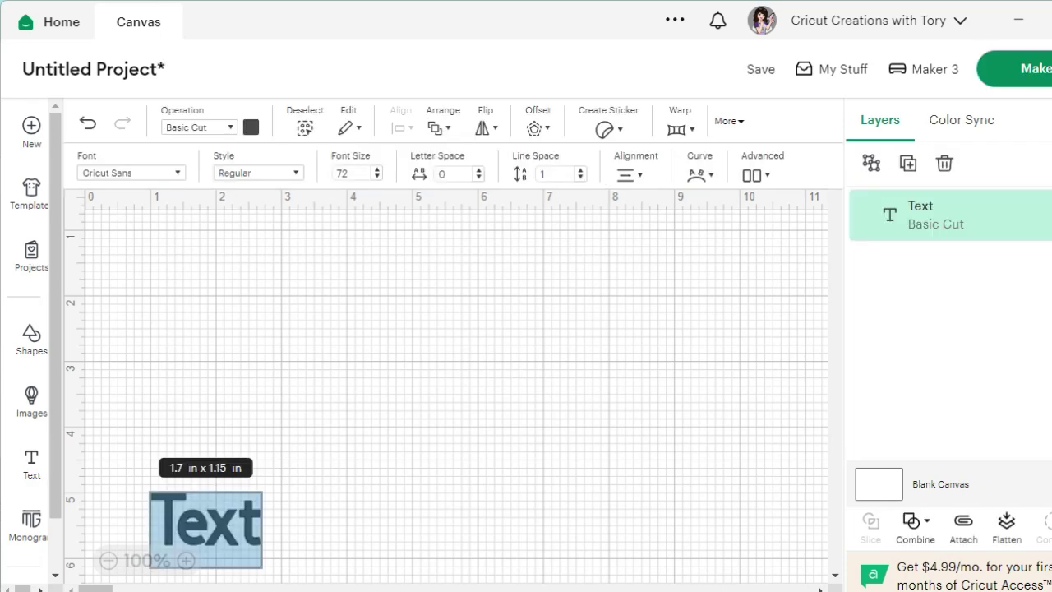
click(477, 531)
key(ctrl+v)
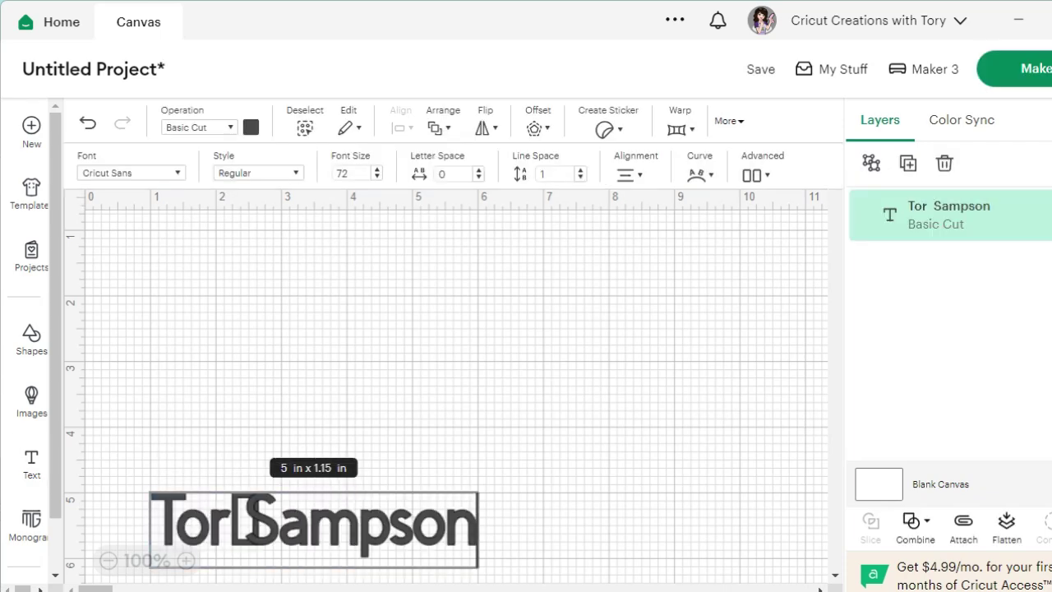
drag(329, 530, 374, 314)
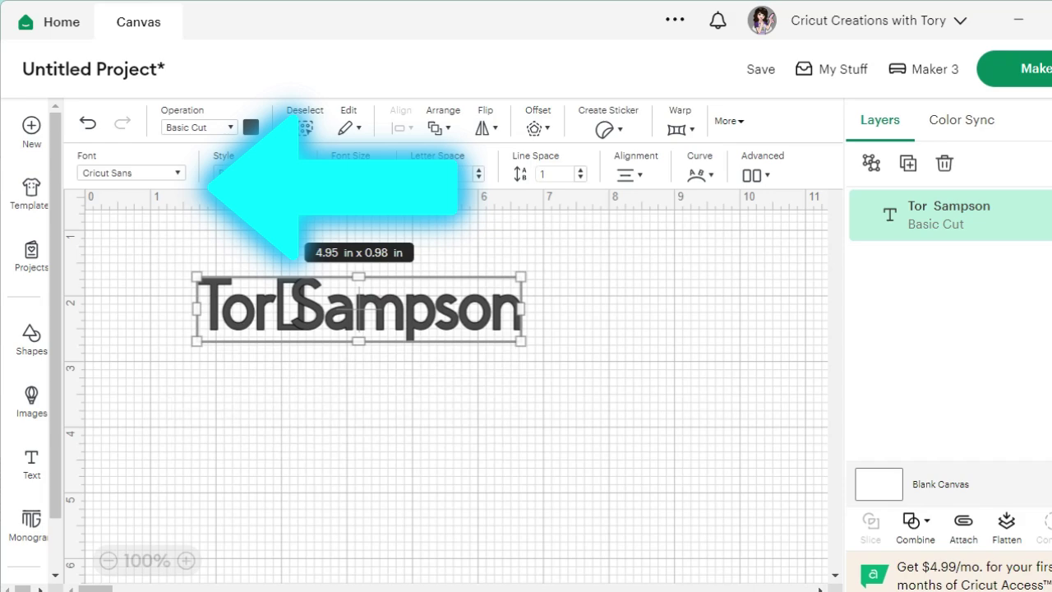
- Set the name in the josephsophia font so the heart appears
click(132, 172)
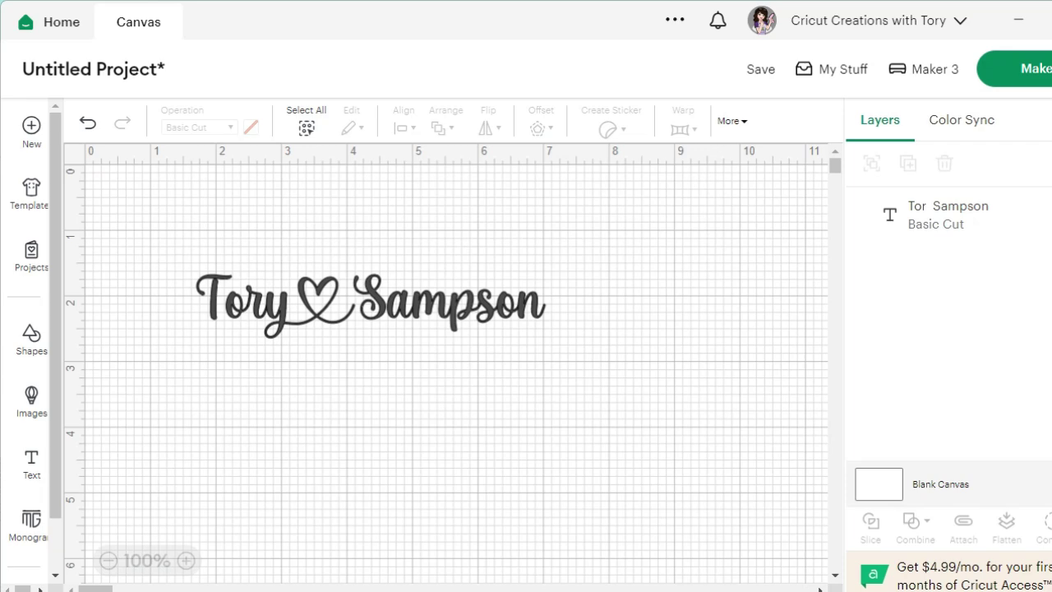
click(370, 304)
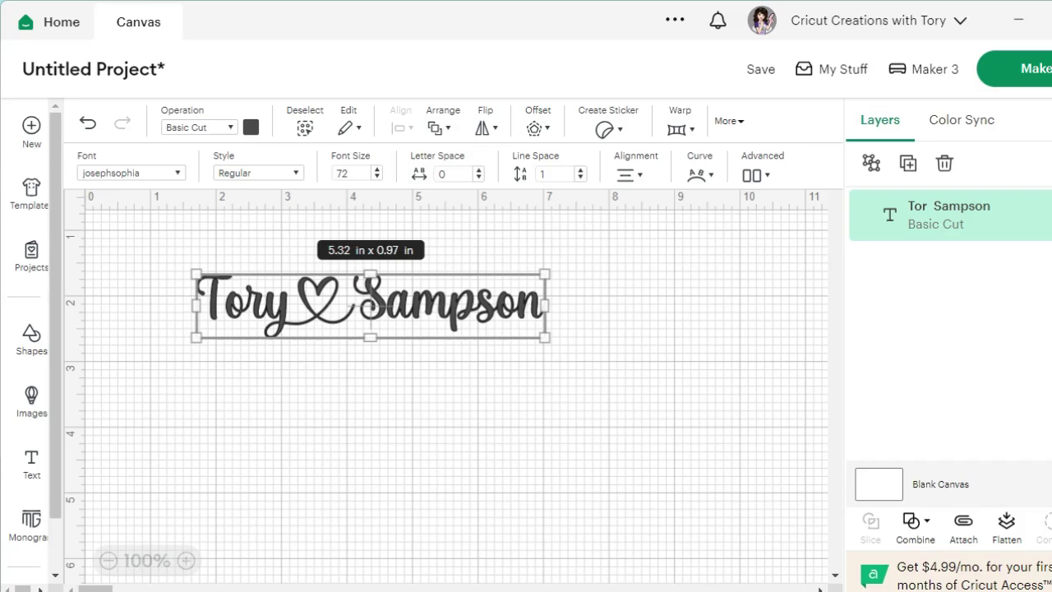
key(alt+Tab)
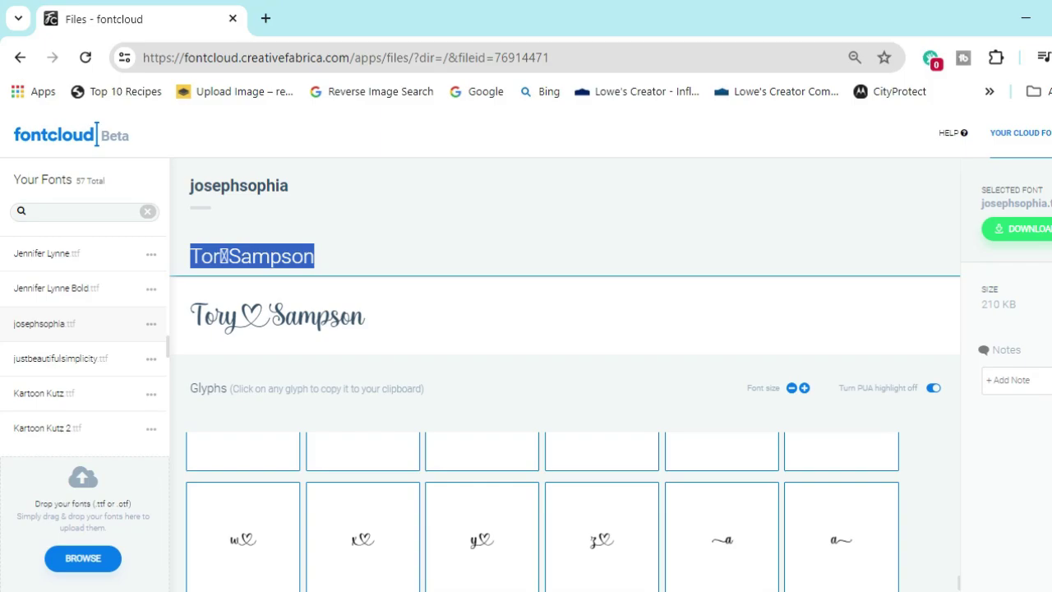
- Enlarge the name to 9.52 in wide, move it left, and ungroup it into letters
key(alt+Tab)
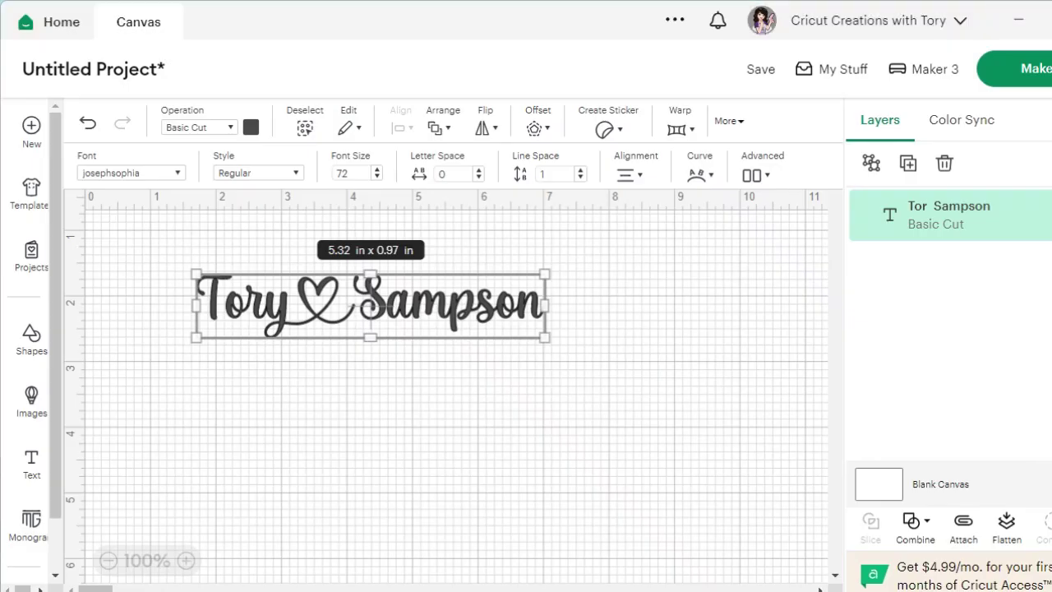
drag(545, 337, 815, 388)
click(658, 461)
drag(495, 325, 432, 338)
key(Escape)
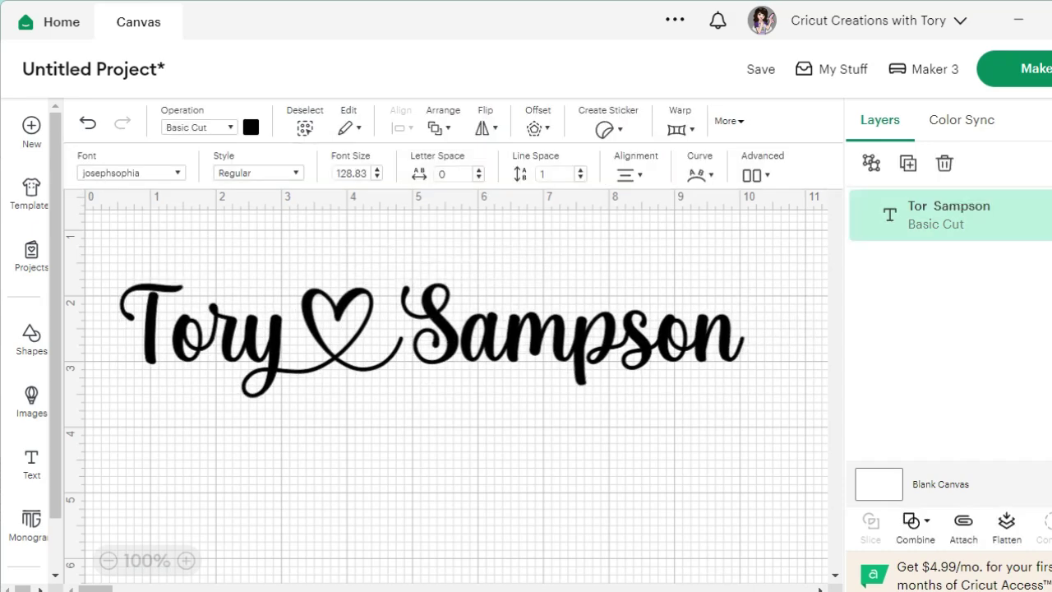
click(431, 339)
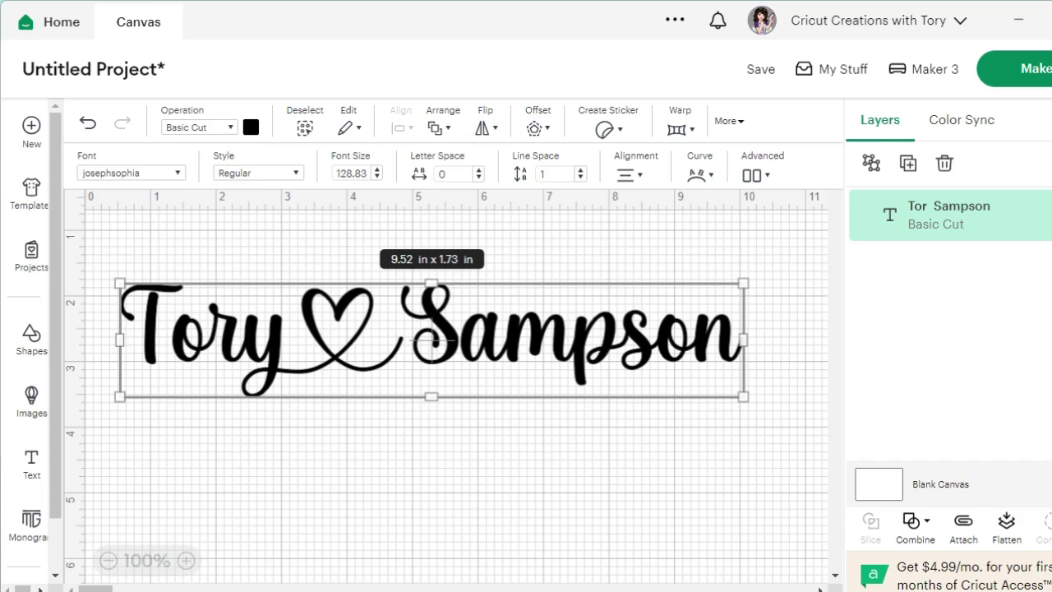
key(Escape)
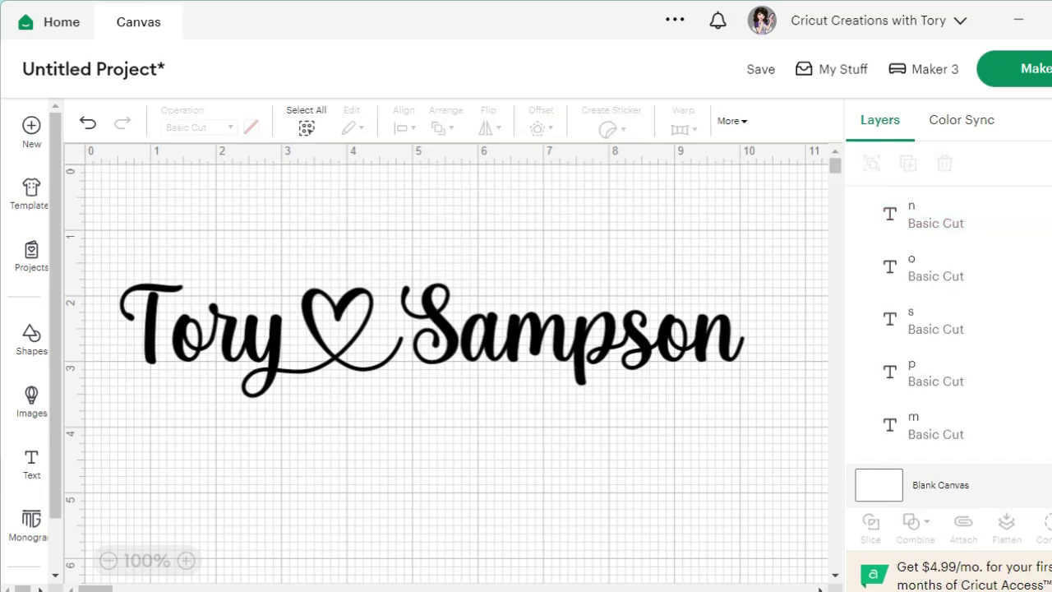
- Slide the S and 'ampson' left to connect, then group all letters at 9.3 × 1.73 in
scroll(946, 329, down, 1)
drag(423, 321, 414, 324)
key(Escape)
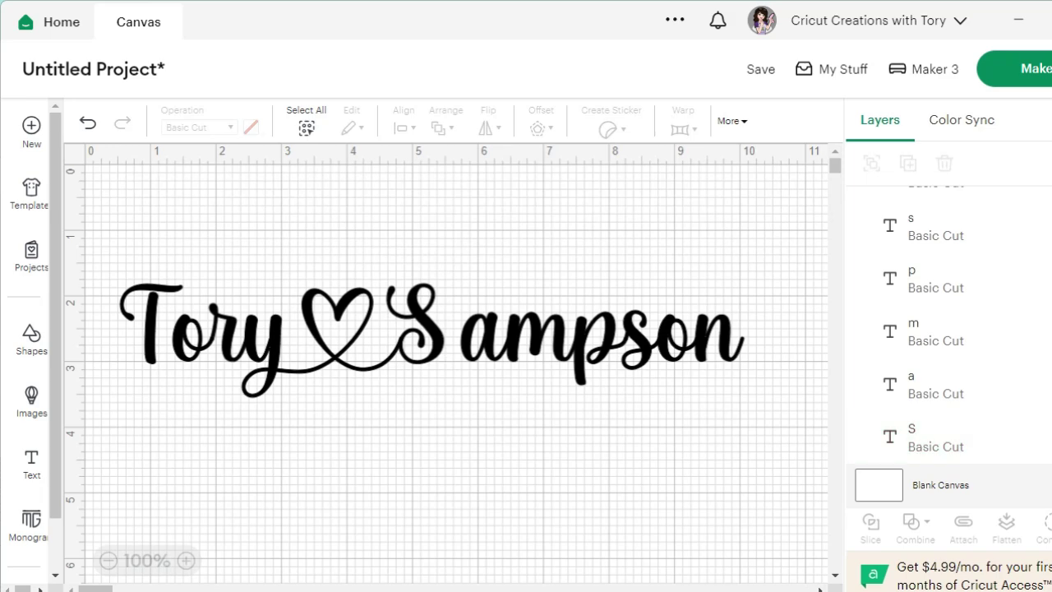
drag(465, 278, 752, 373)
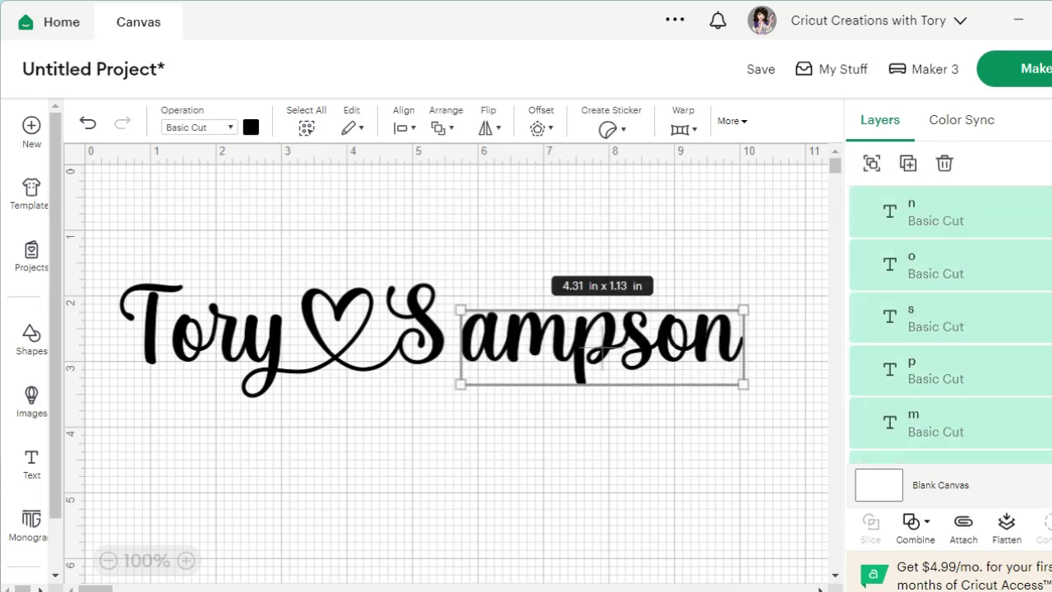
drag(602, 354, 589, 353)
key(Escape)
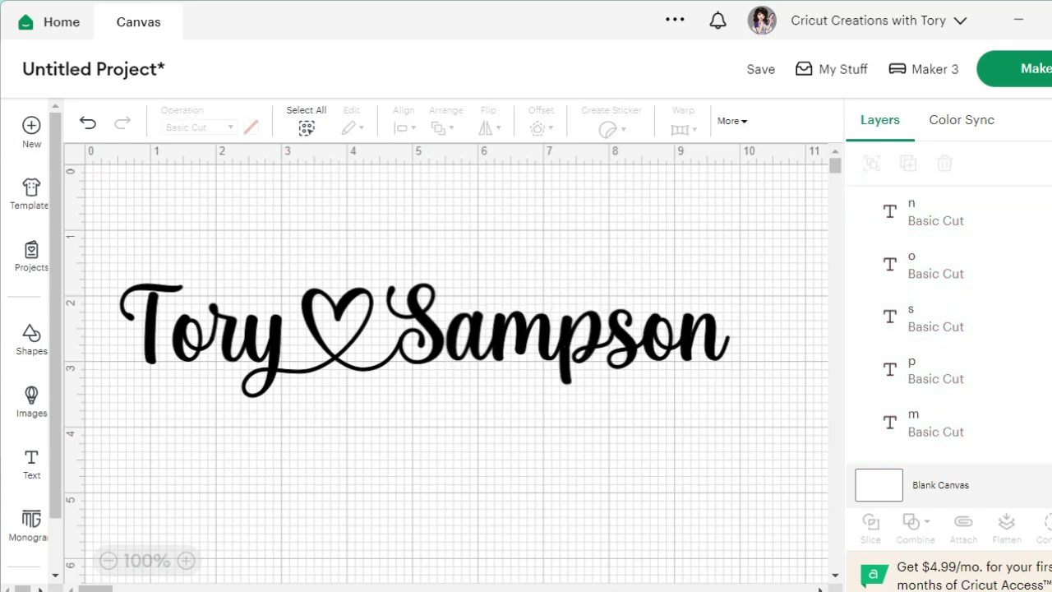
drag(93, 219, 735, 360)
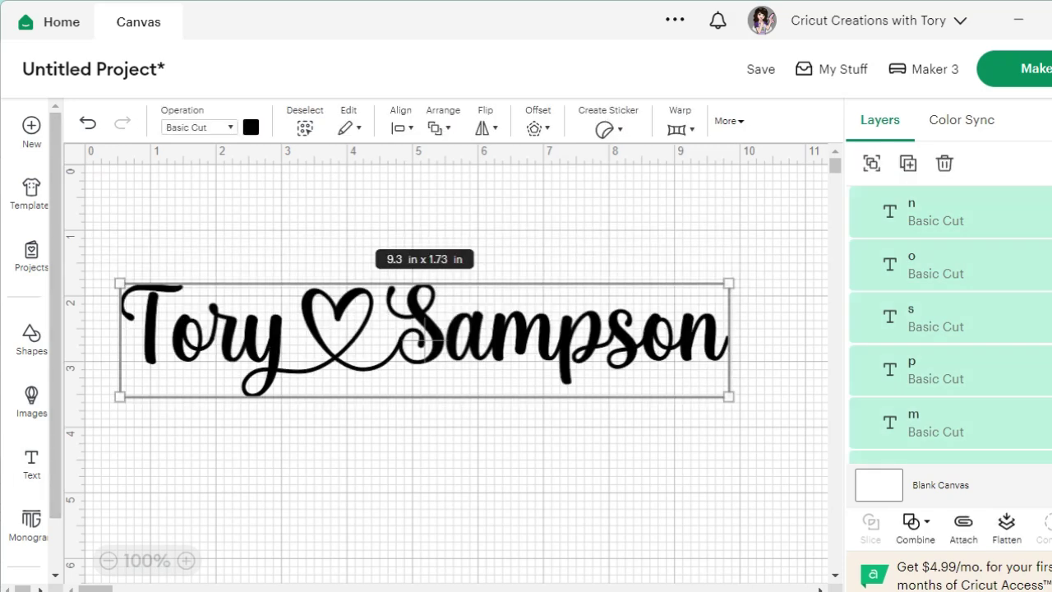
key(Delete)
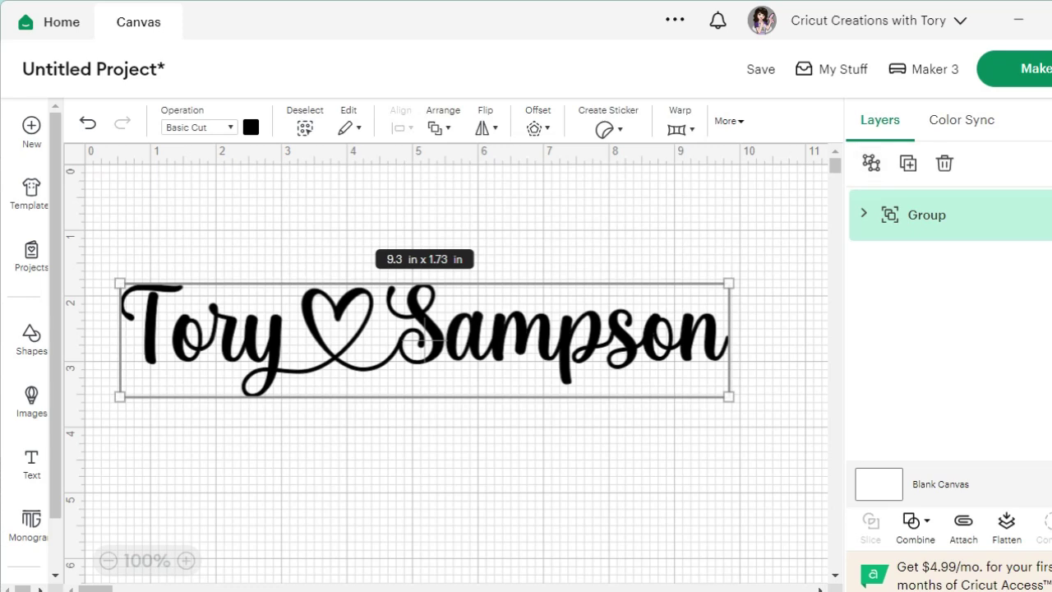
click(915, 526)
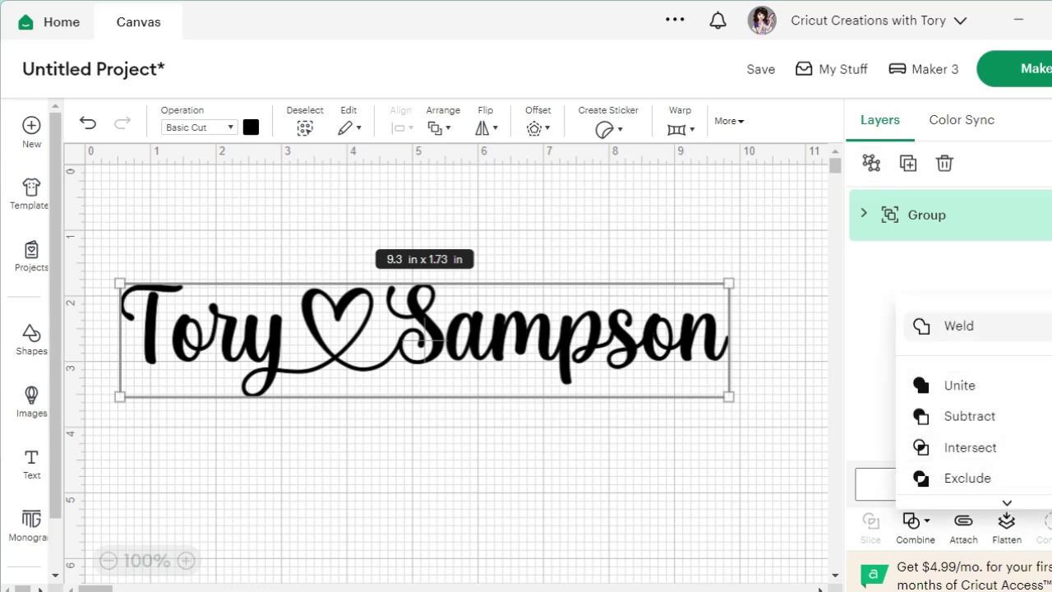
click(959, 325)
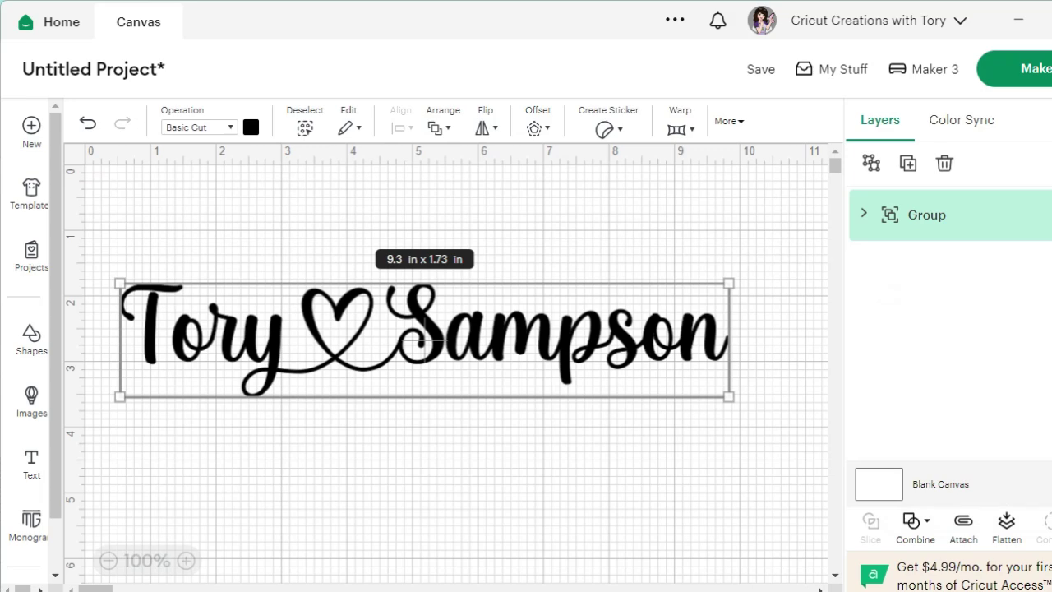
click(427, 339)
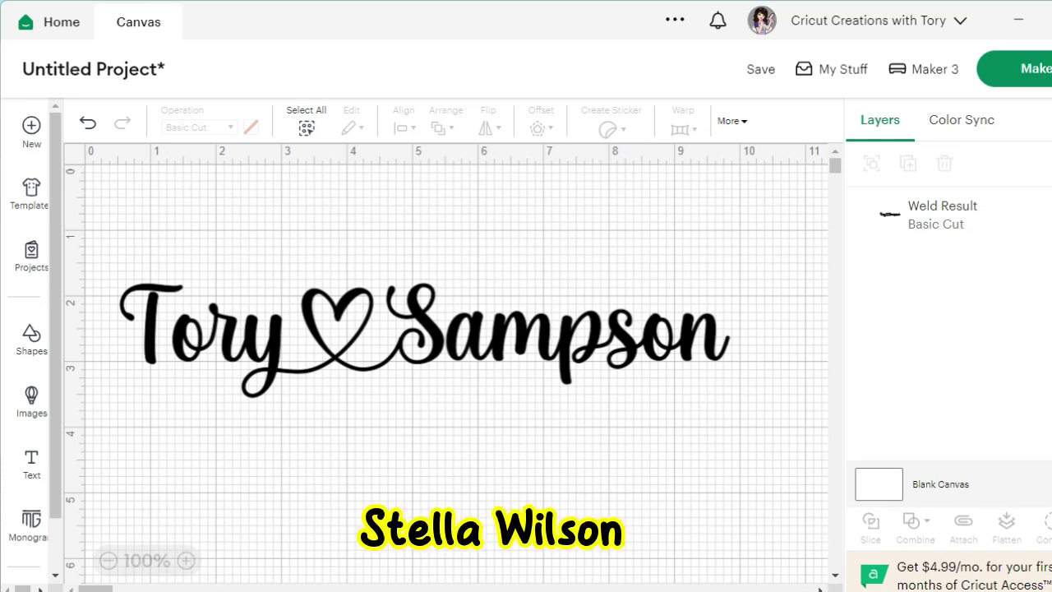
key(alt+Tab)
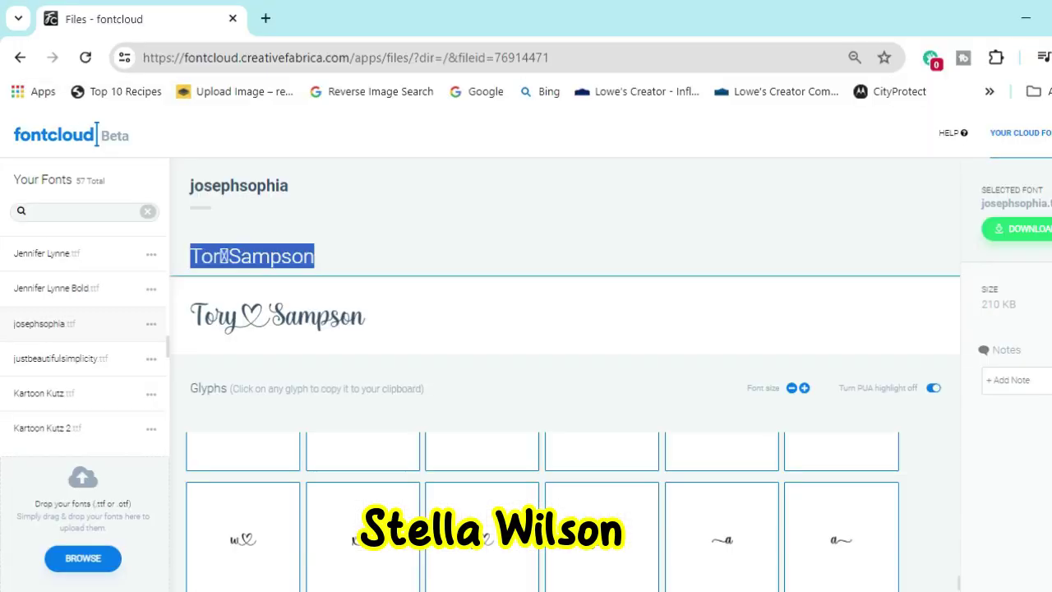
- Preview the name 'Nathaniel' in the Stella Wilson font
text(Nathaniel)
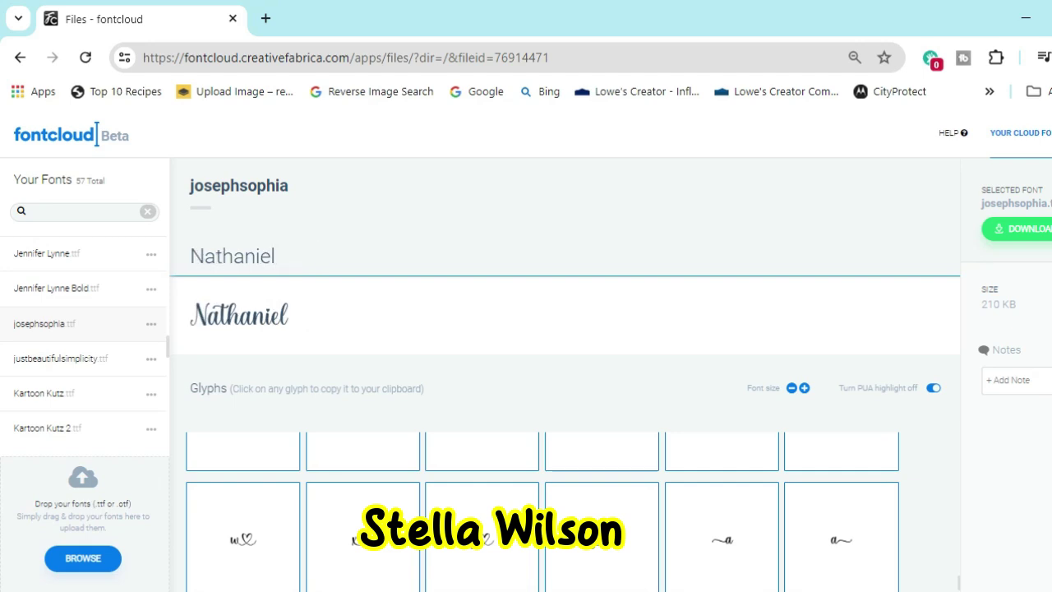
scroll(83, 333, down, 3)
scroll(82, 333, down, 3)
click(43, 351)
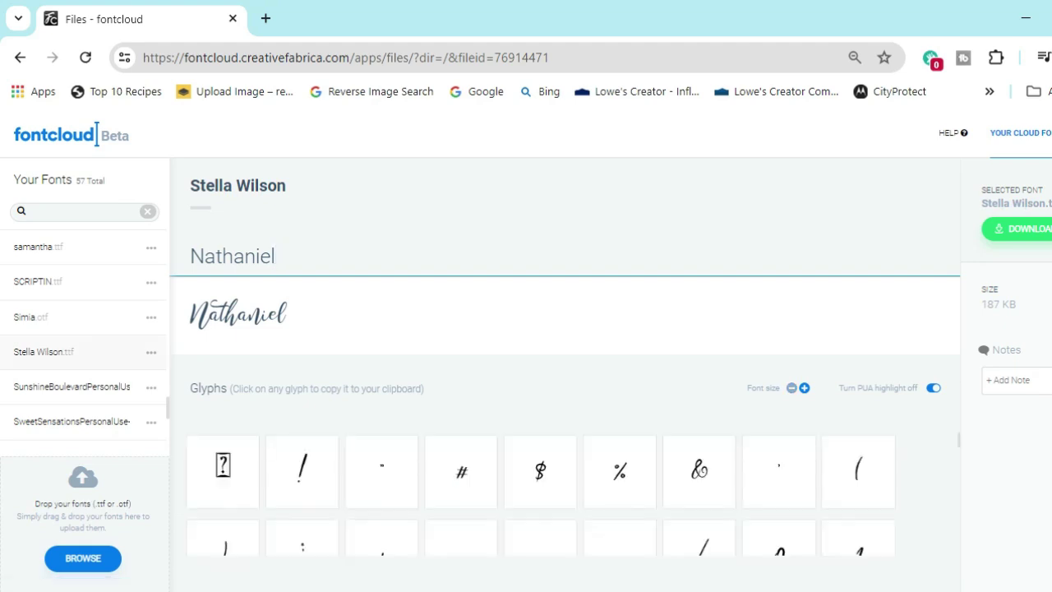
- Copy the swash capital N glyph from Stella Wilson's glyph set
key(ctrl+a)
scroll(541, 493, down, 3)
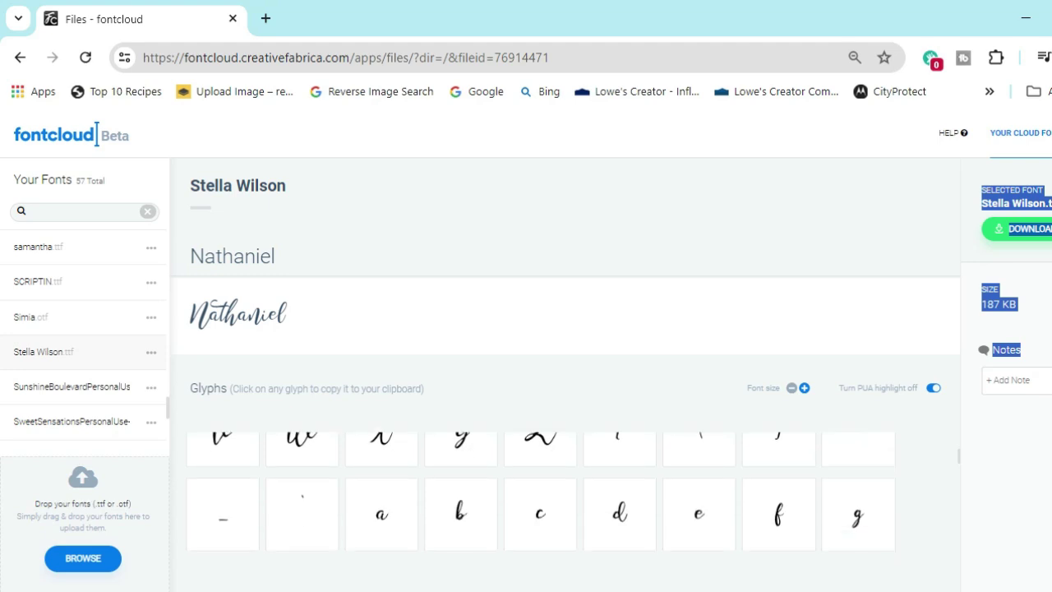
scroll(541, 494, down, 8)
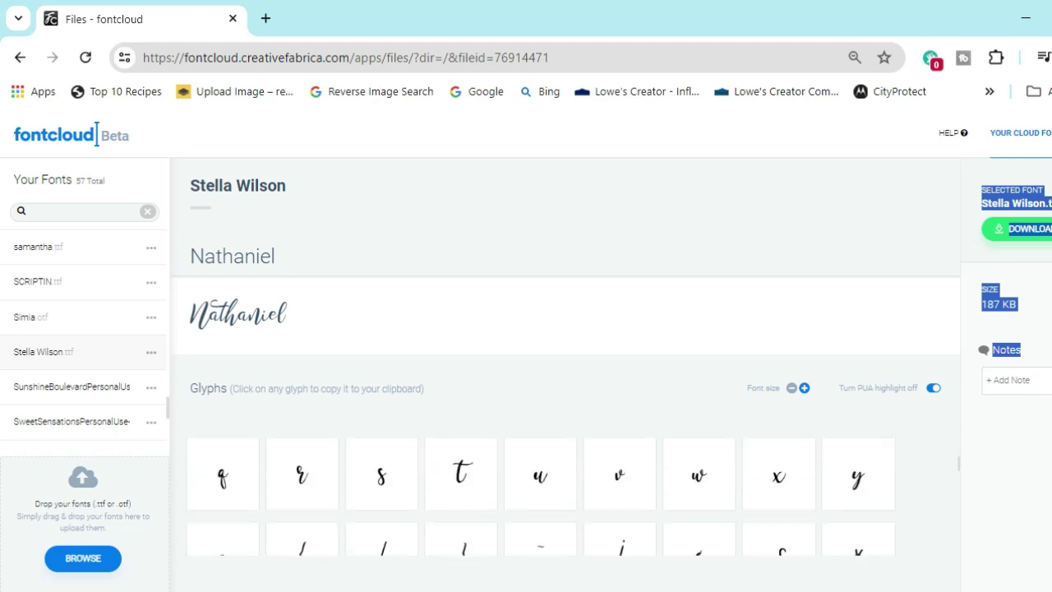
scroll(541, 493, up, 10)
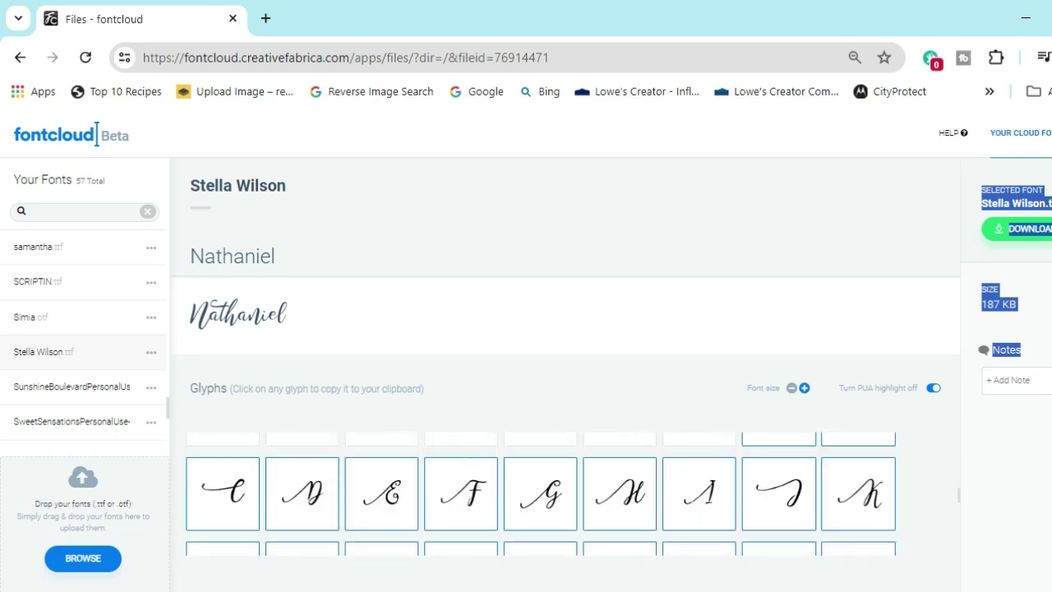
scroll(541, 494, down, 1)
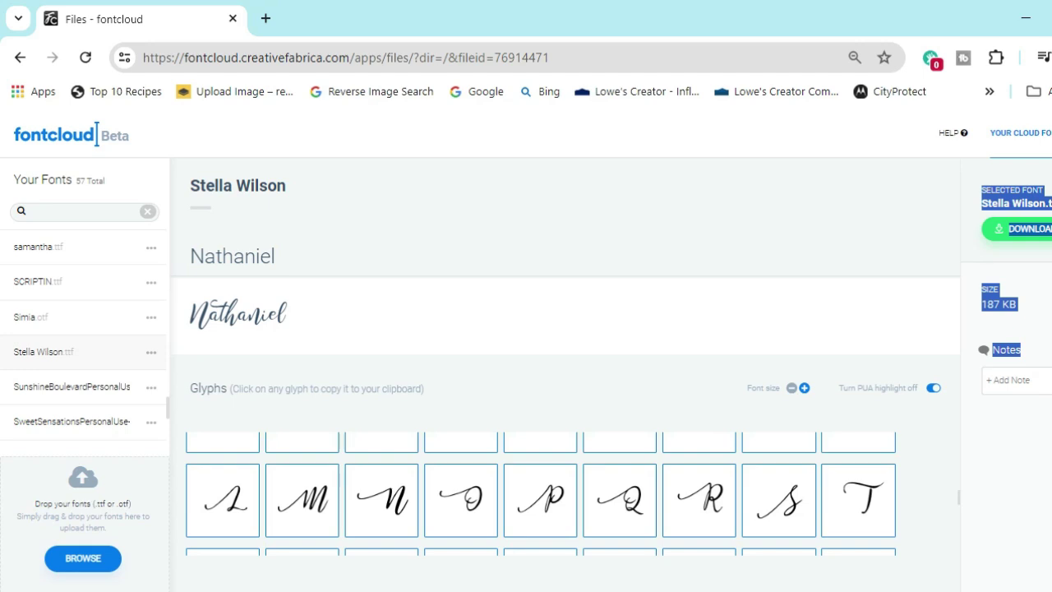
click(541, 493)
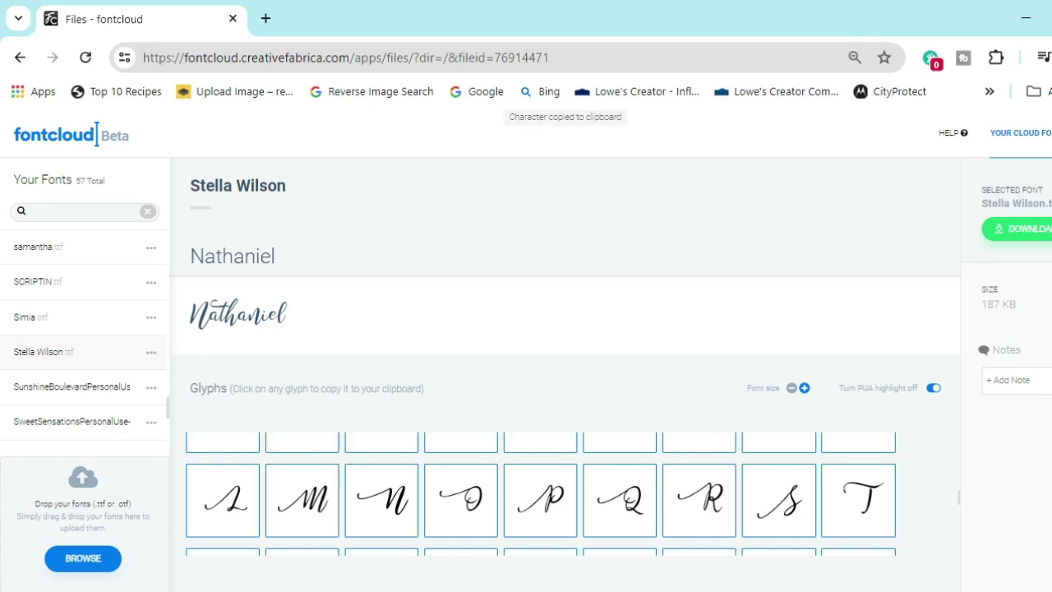
- Replace the plain N of Nathaniel with the Stella Wilson swash N glyph
key(shift+Left)
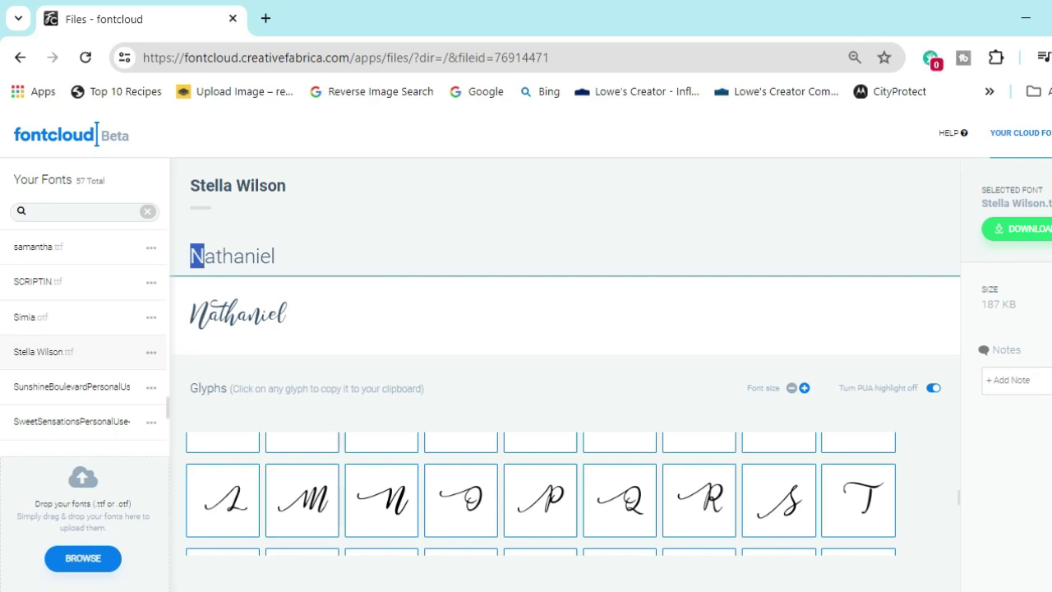
right_click(223, 263)
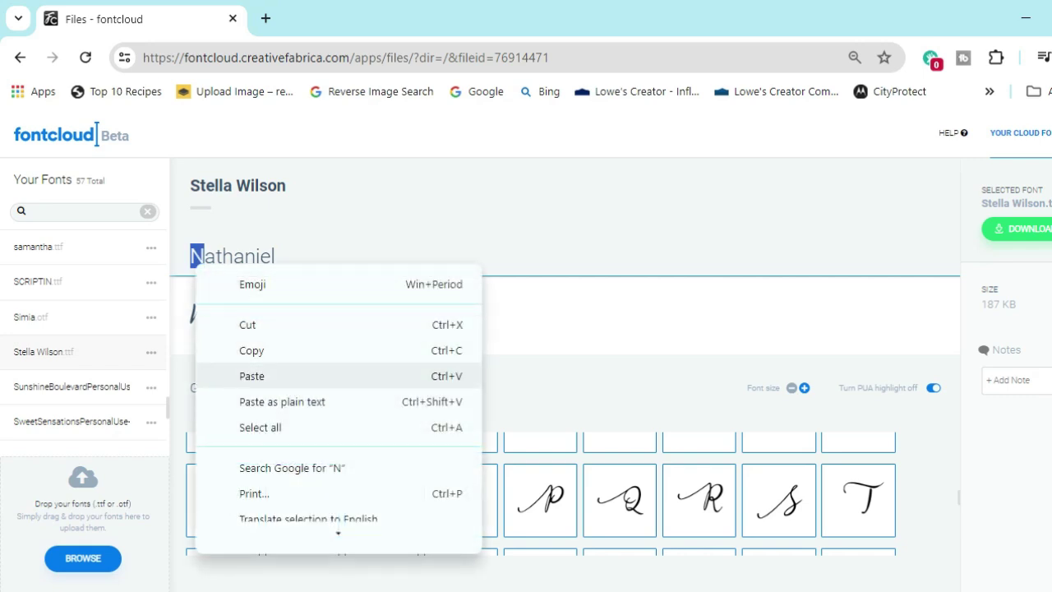
click(247, 374)
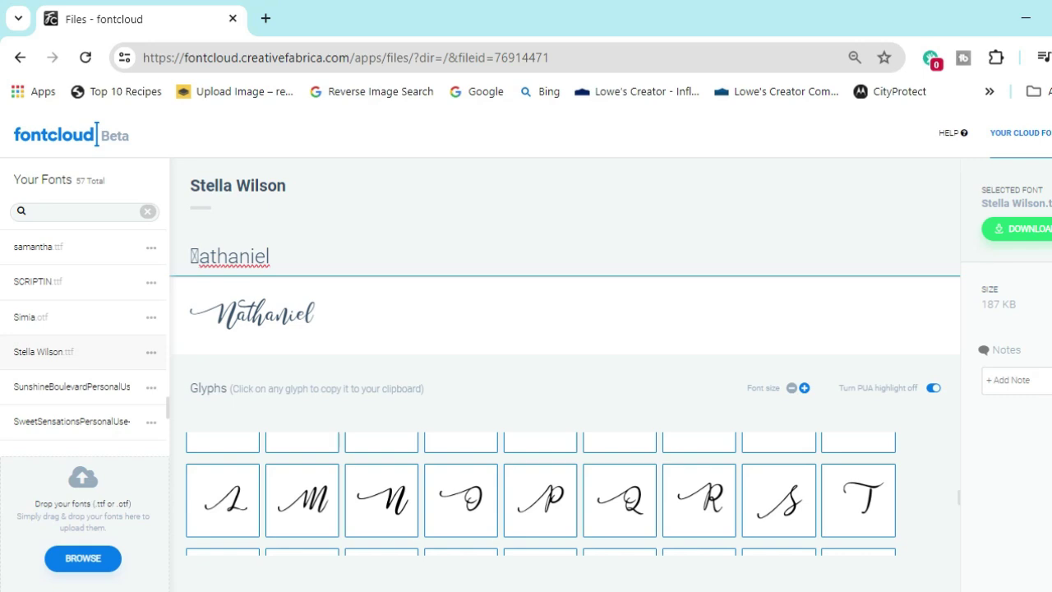
- Replace Nathaniel's final l with the heart-tailed l glyph
scroll(541, 491, down, 5)
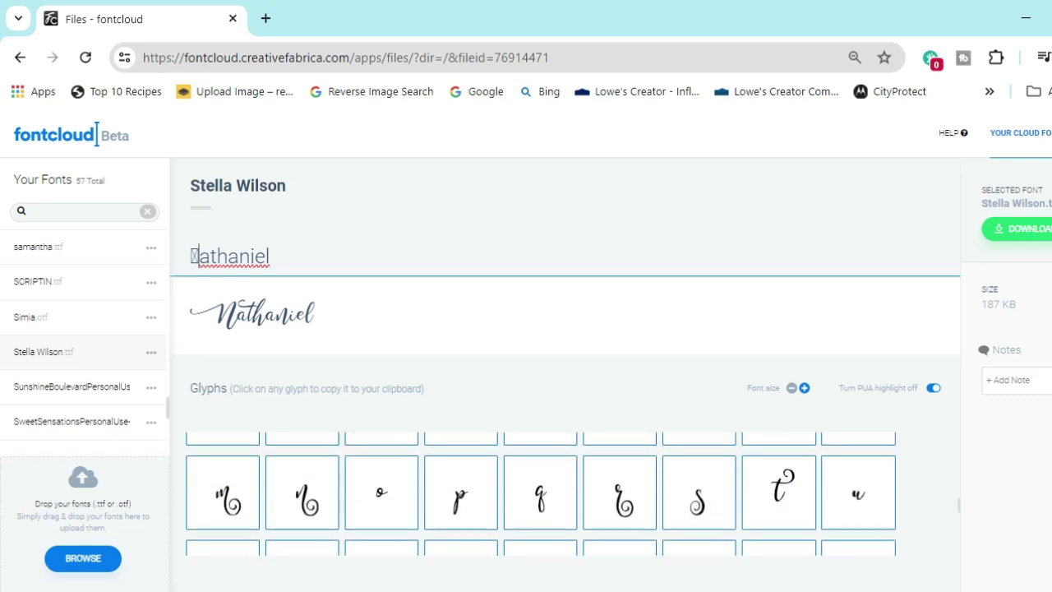
scroll(541, 491, down, 2)
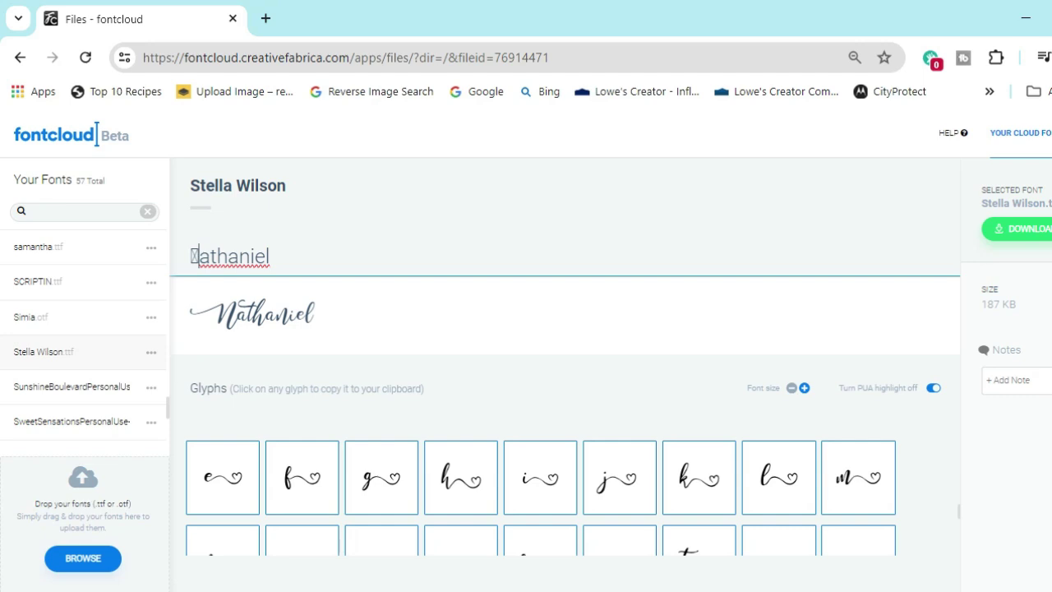
scroll(541, 492, up, 1)
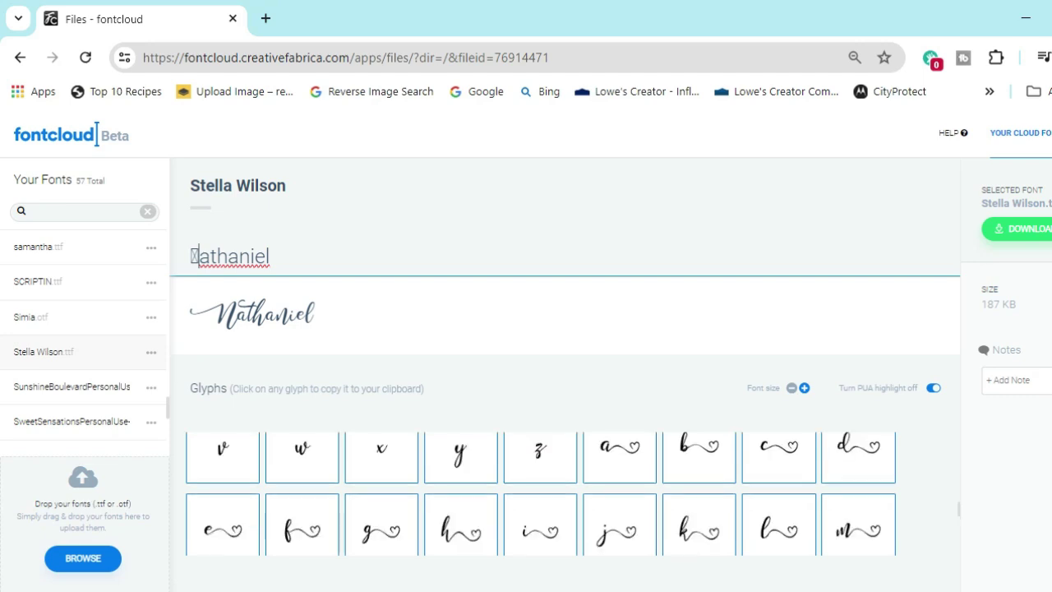
click(96, 134)
click(271, 255)
key(shift+Left)
right_click(268, 259)
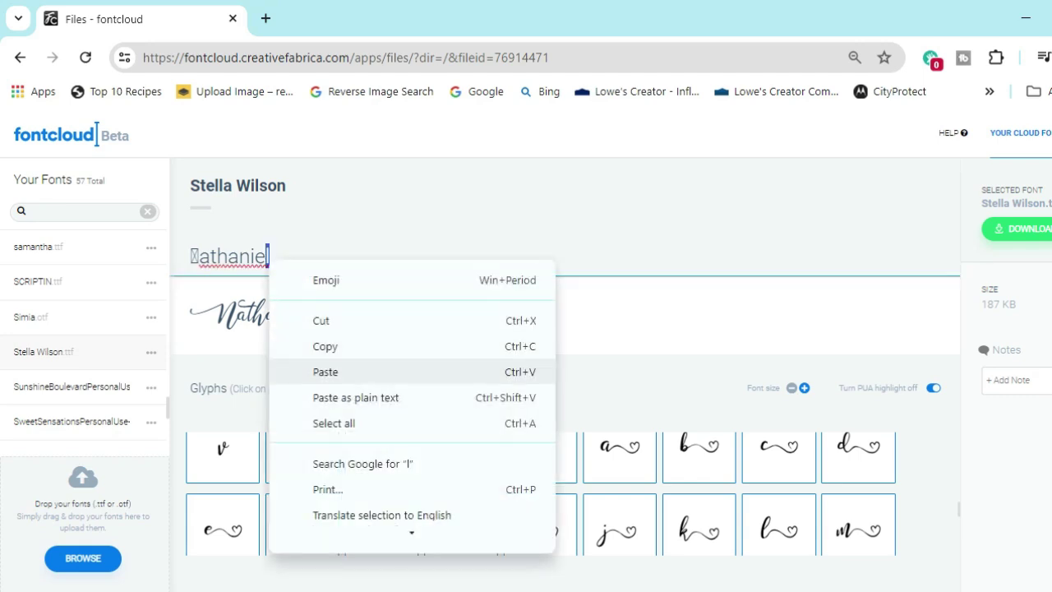
click(325, 372)
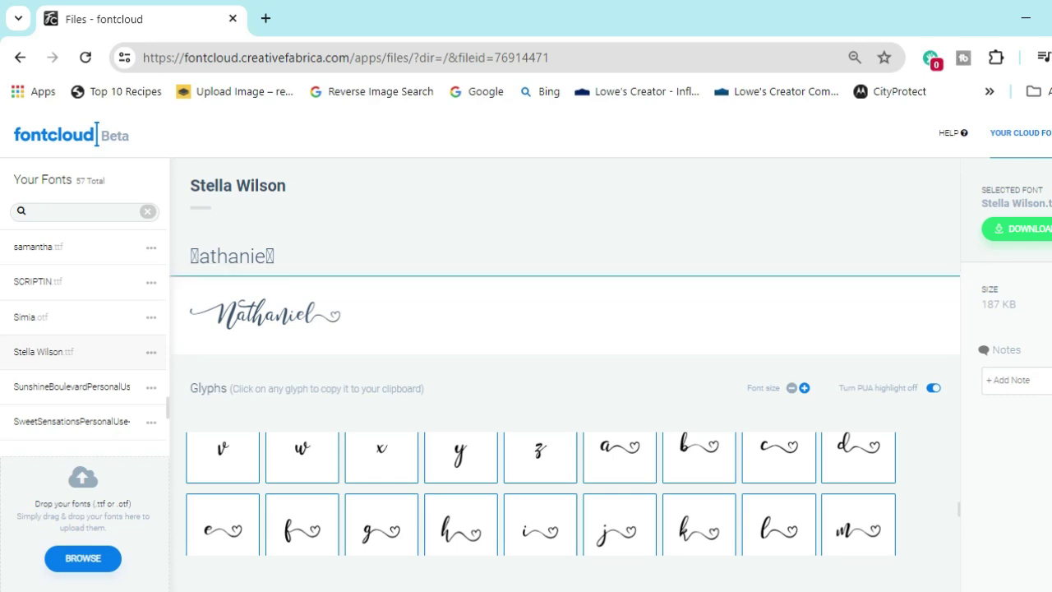
- Copy the whole glyph-coded swash Nathaniel text
key(shift+Left)
key(shift+Left)
key(shift+Left)
key(shift+Left)
key(shift+Left)
key(shift+Left)
key(shift+Left)
key(shift+Left)
key(shift+Left)
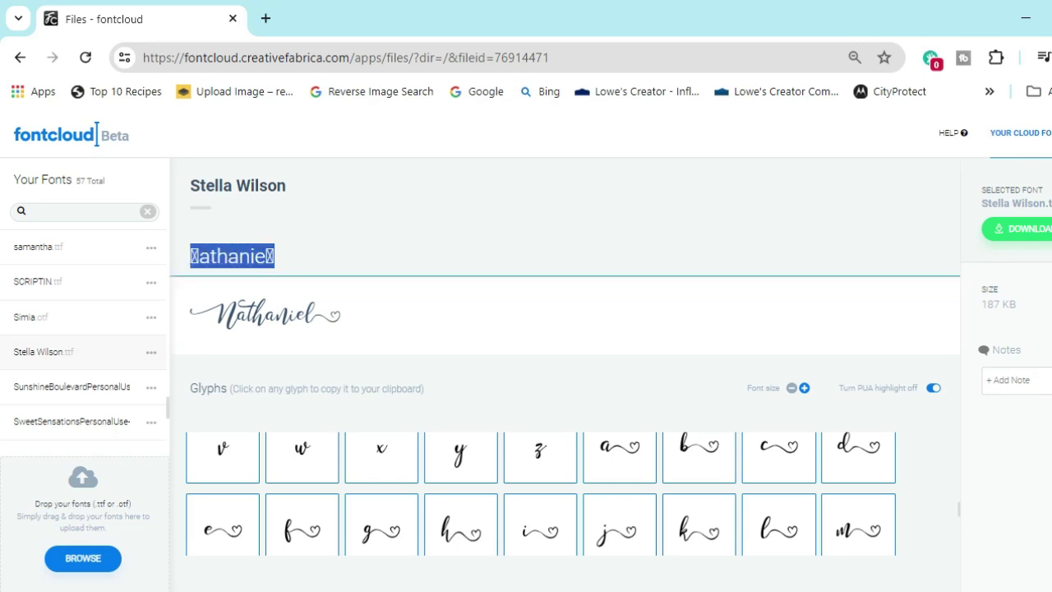
right_click(222, 261)
click(277, 343)
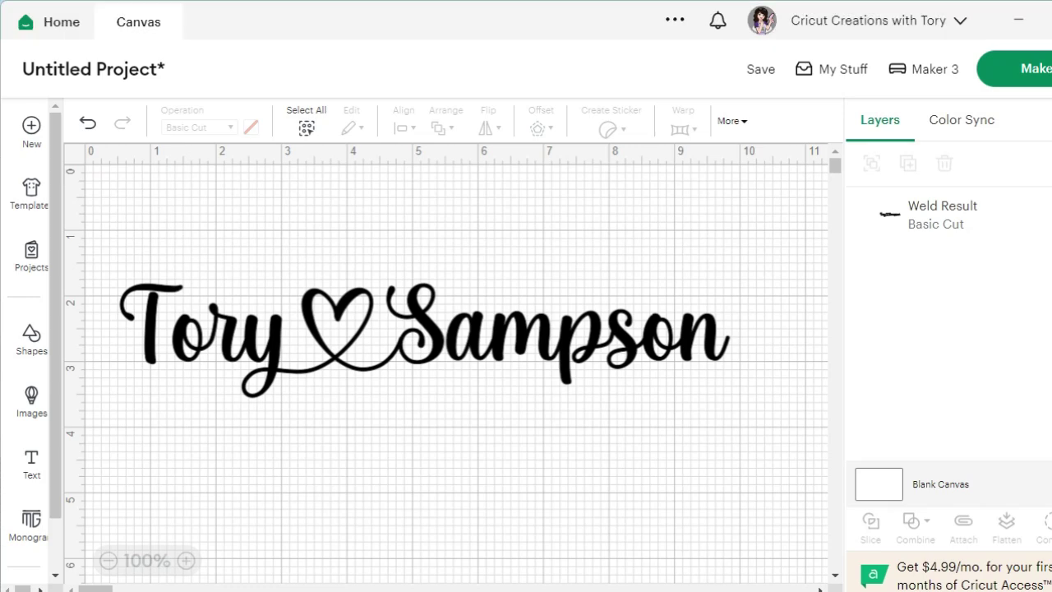
click(32, 464)
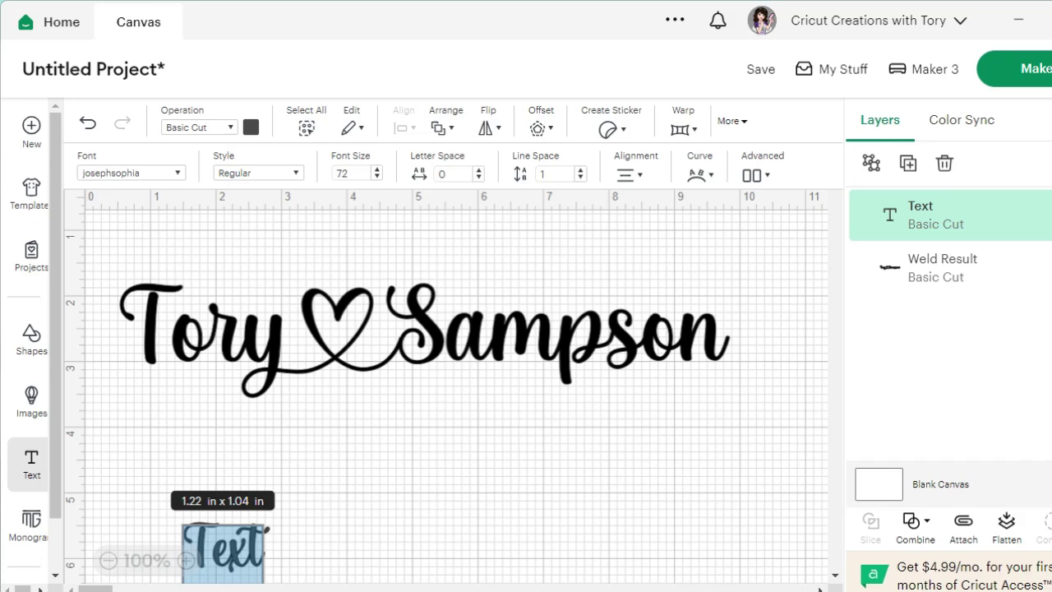
key(ctrl+v)
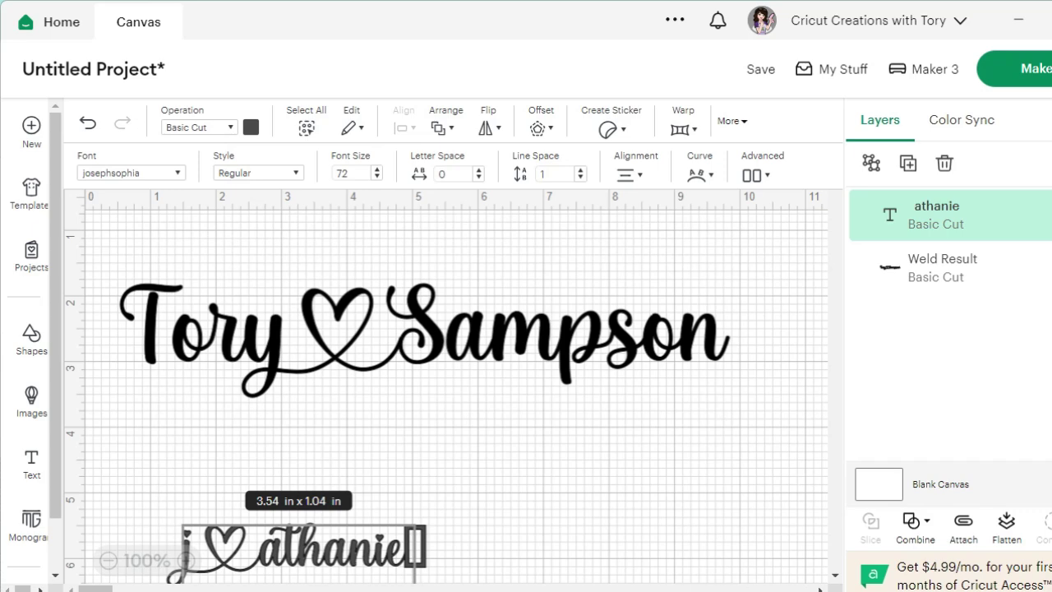
key(Escape)
drag(296, 551, 328, 435)
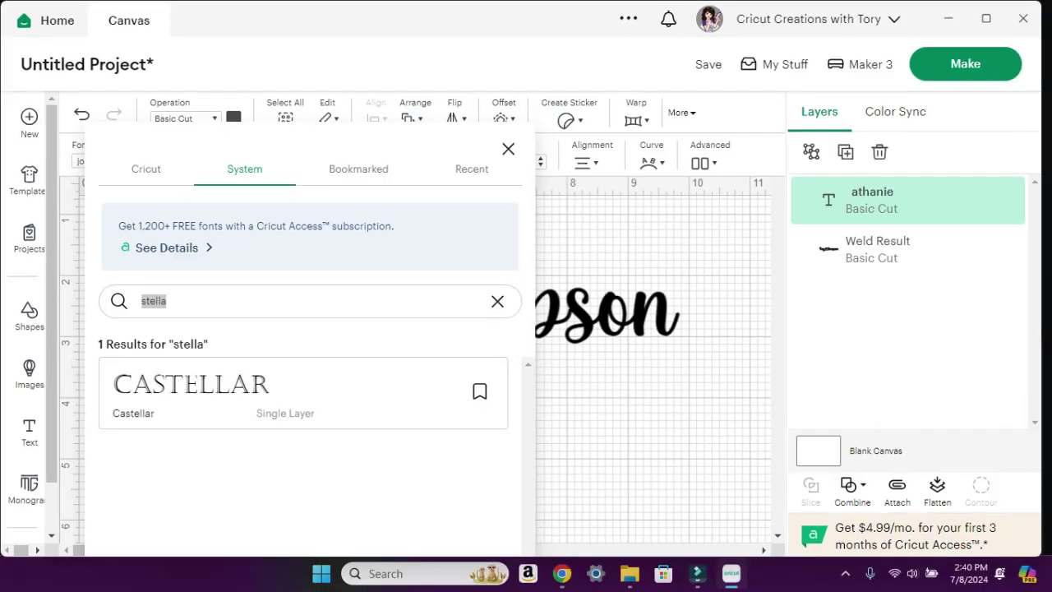
click(508, 149)
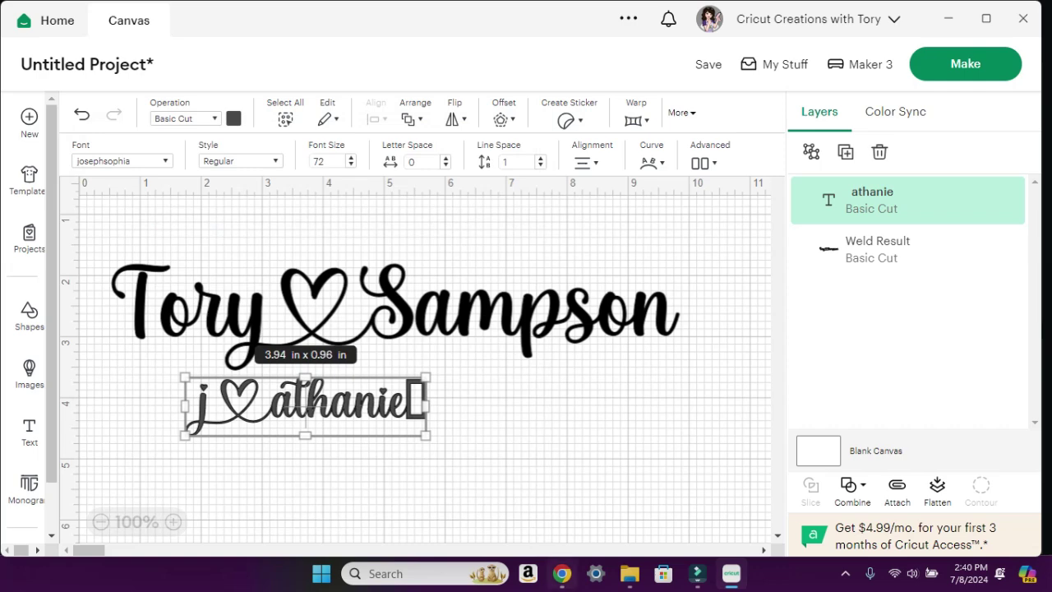
click(563, 573)
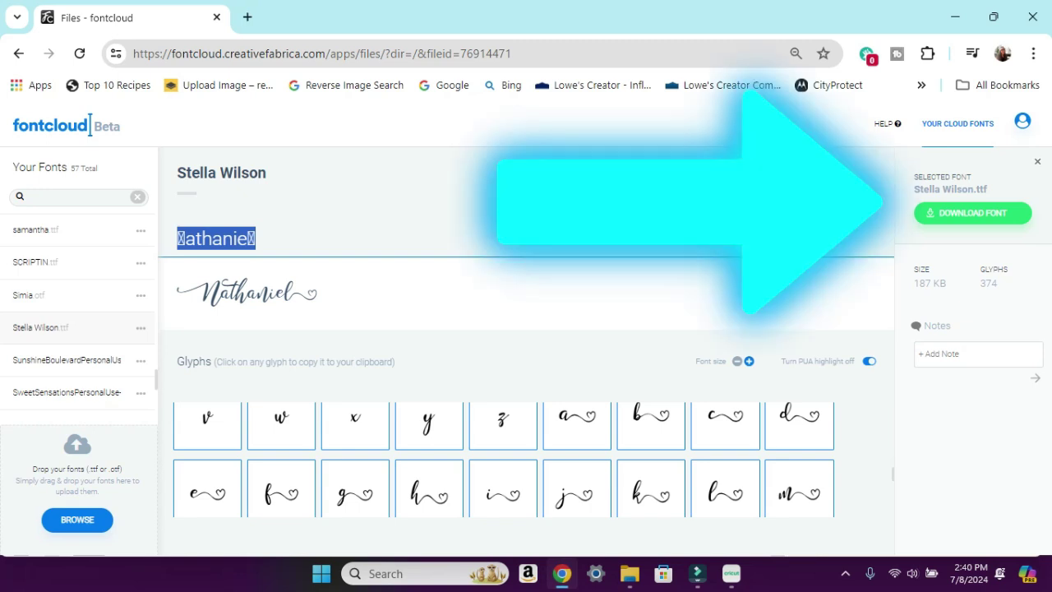
- Download the Stella Wilson font file from its Fontcloud page
click(972, 212)
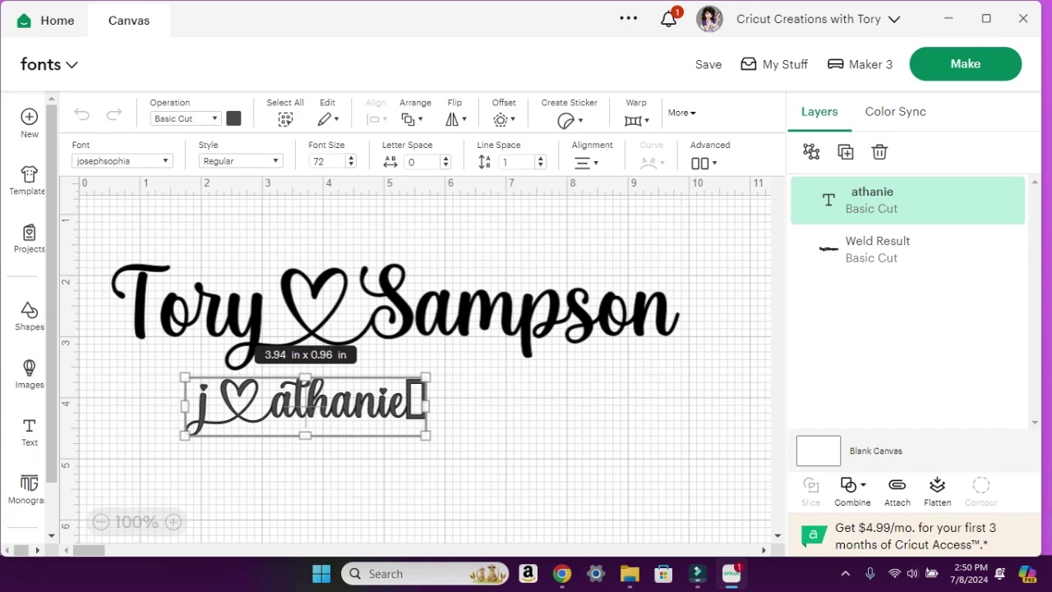
- Set the Nathaniel layer in the Stella Wilson font and colour it black
click(122, 160)
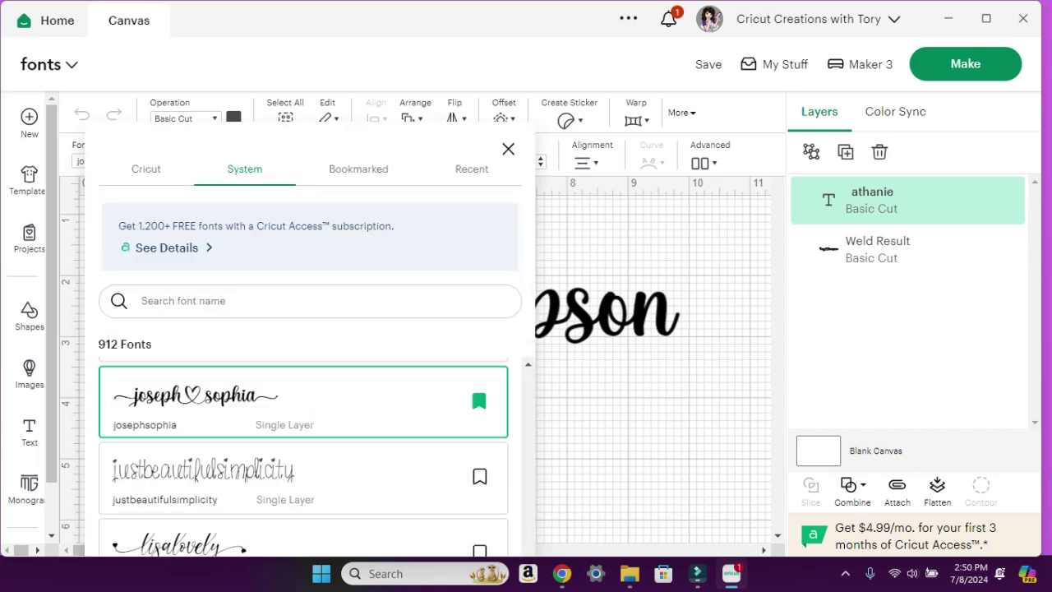
text(STELLA)
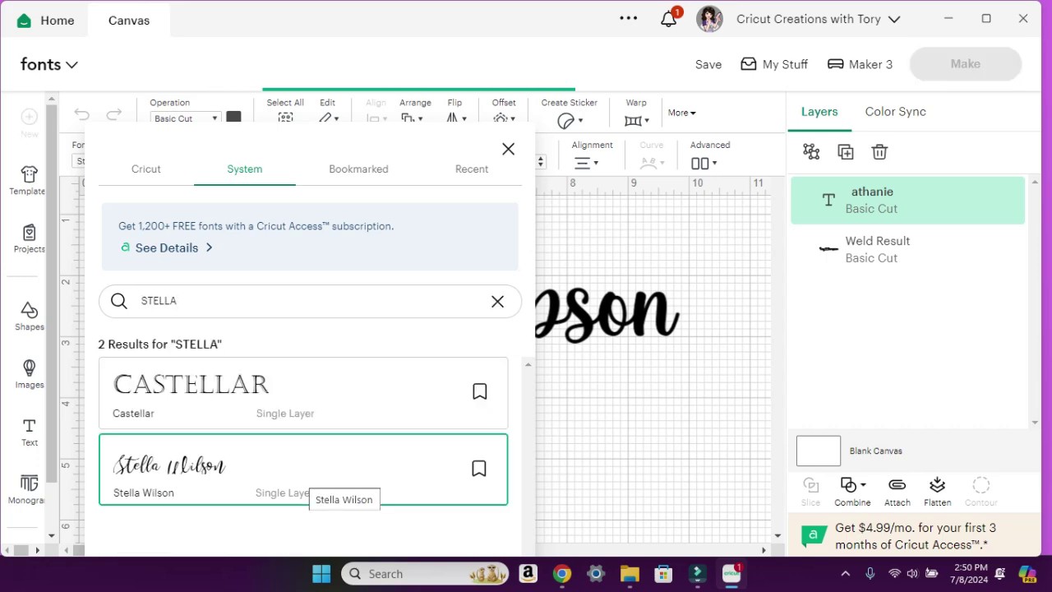
click(329, 470)
click(339, 419)
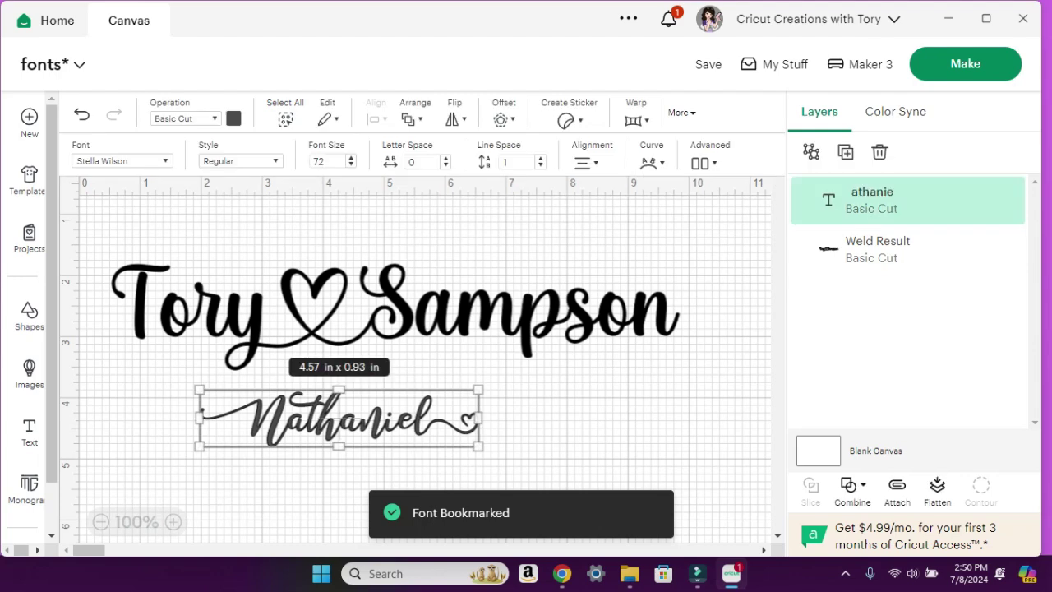
click(234, 118)
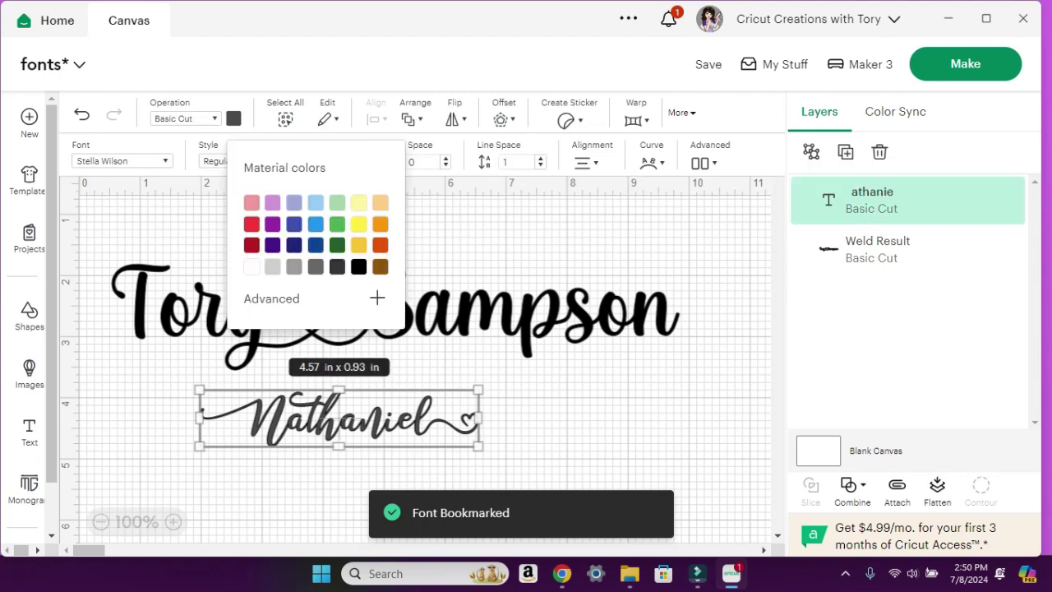
click(359, 266)
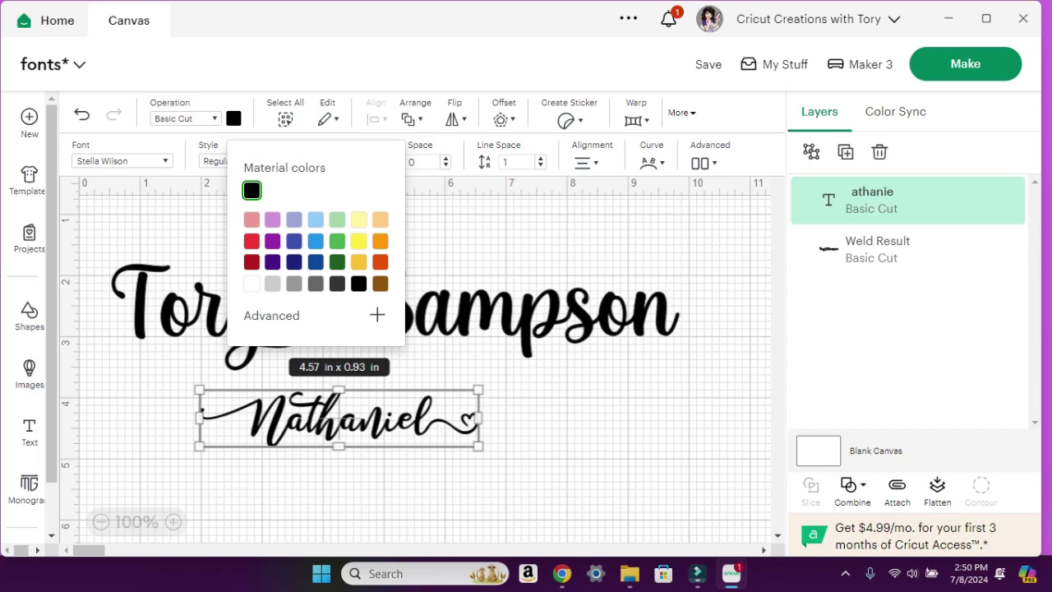
drag(478, 445, 644, 480)
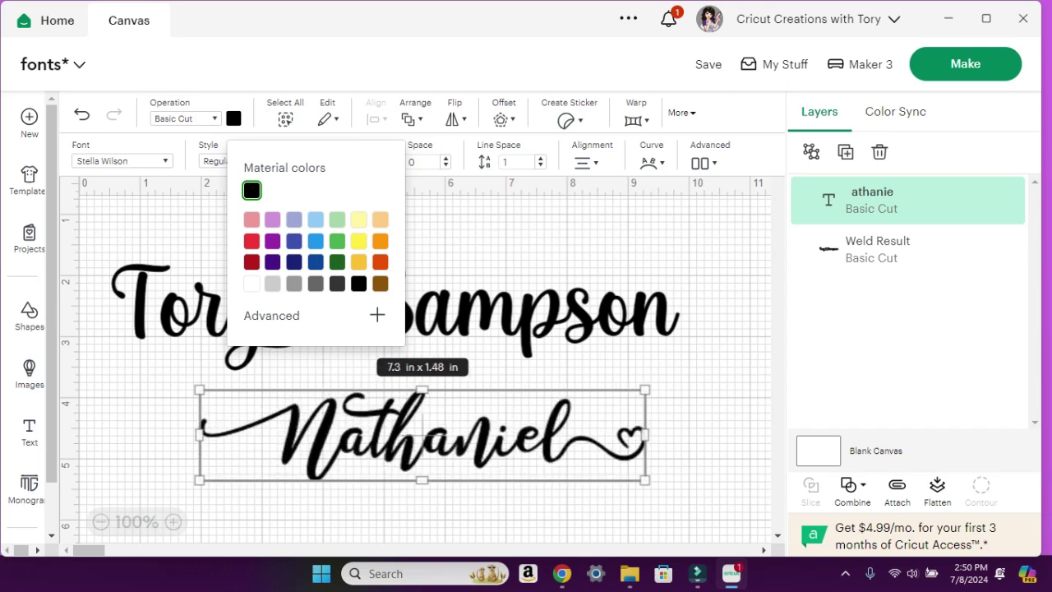
drag(422, 434, 397, 433)
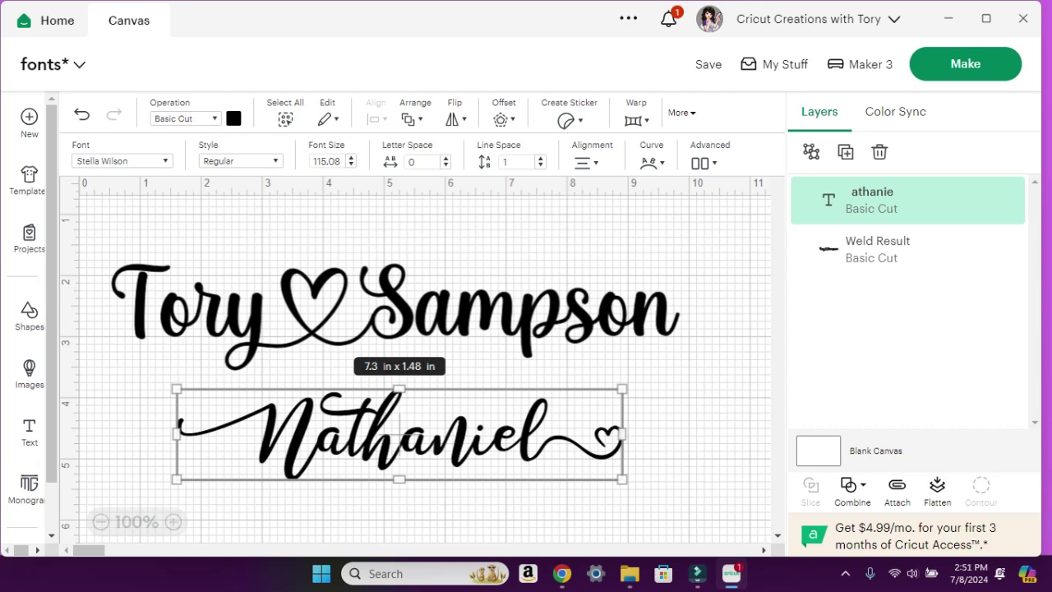
drag(400, 432, 385, 421)
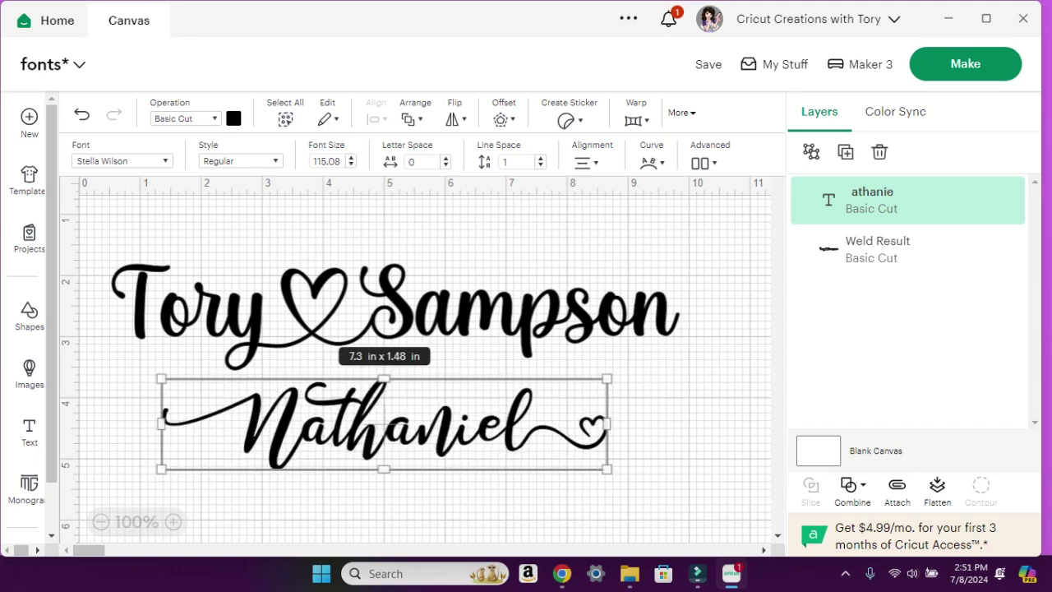